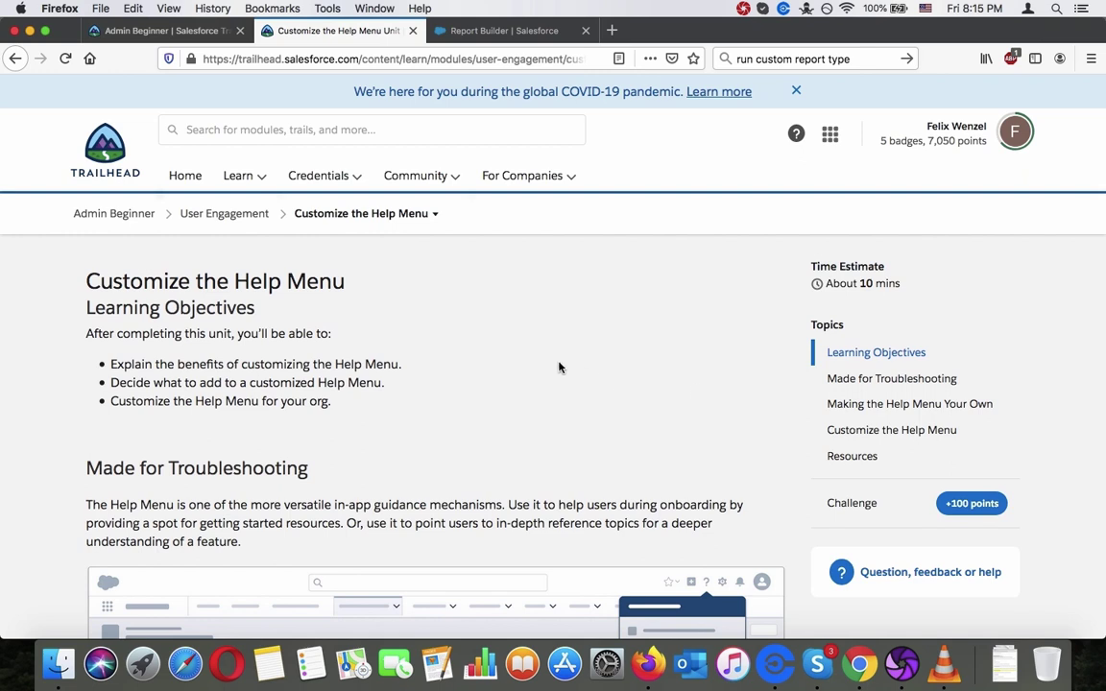
Read the learning objectives and the Made for Troubleshooting section of the Customize the Help Menu unit
scroll(552, 365, down, 5)
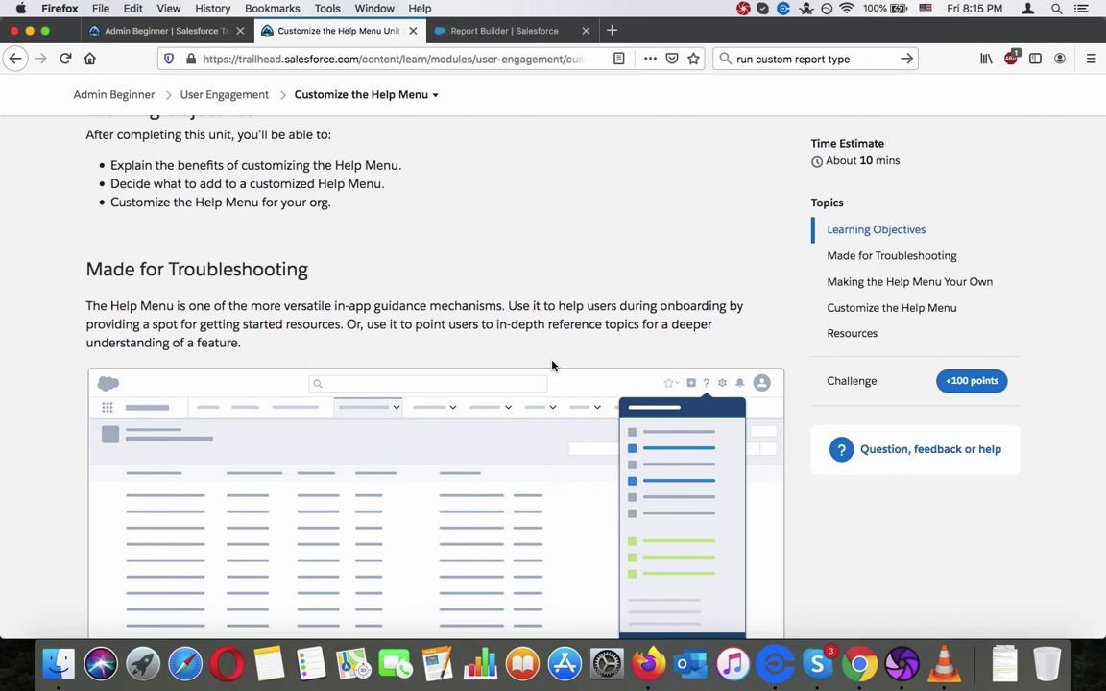
scroll(552, 365, down, 2)
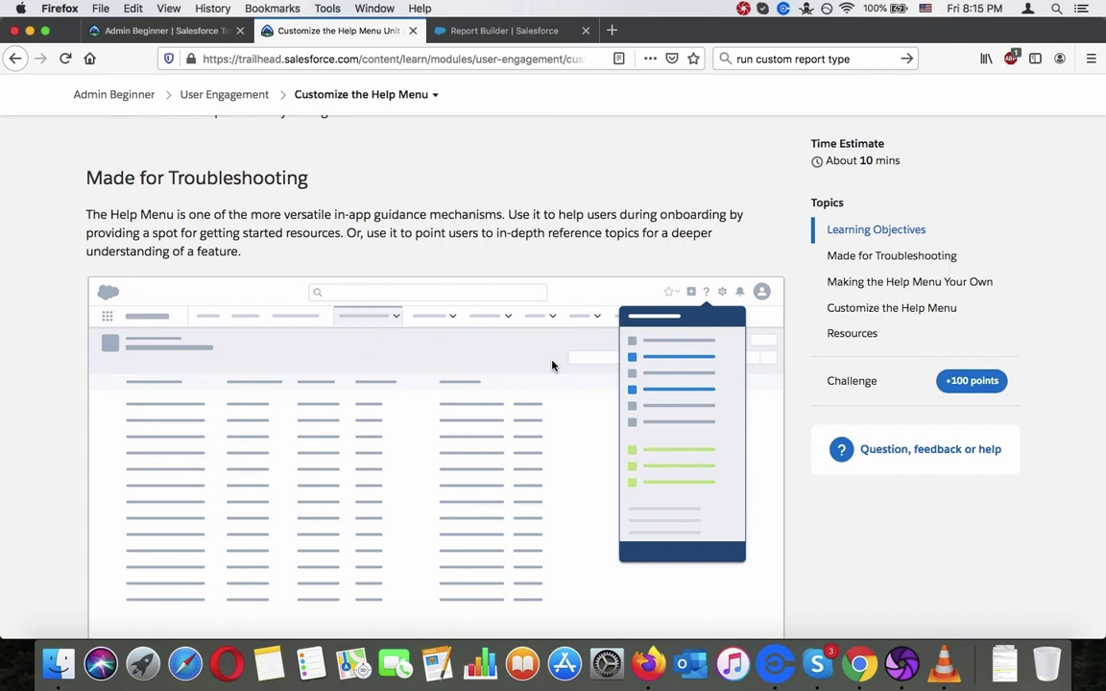
scroll(553, 365, down, 2)
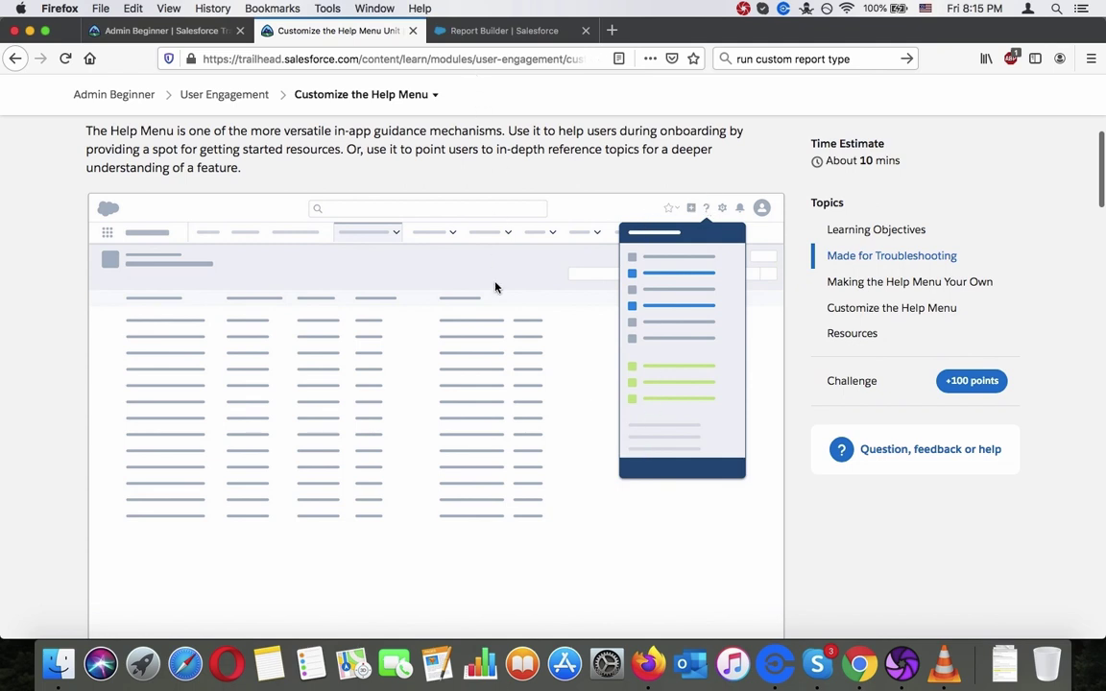
scroll(493, 290, down, 4)
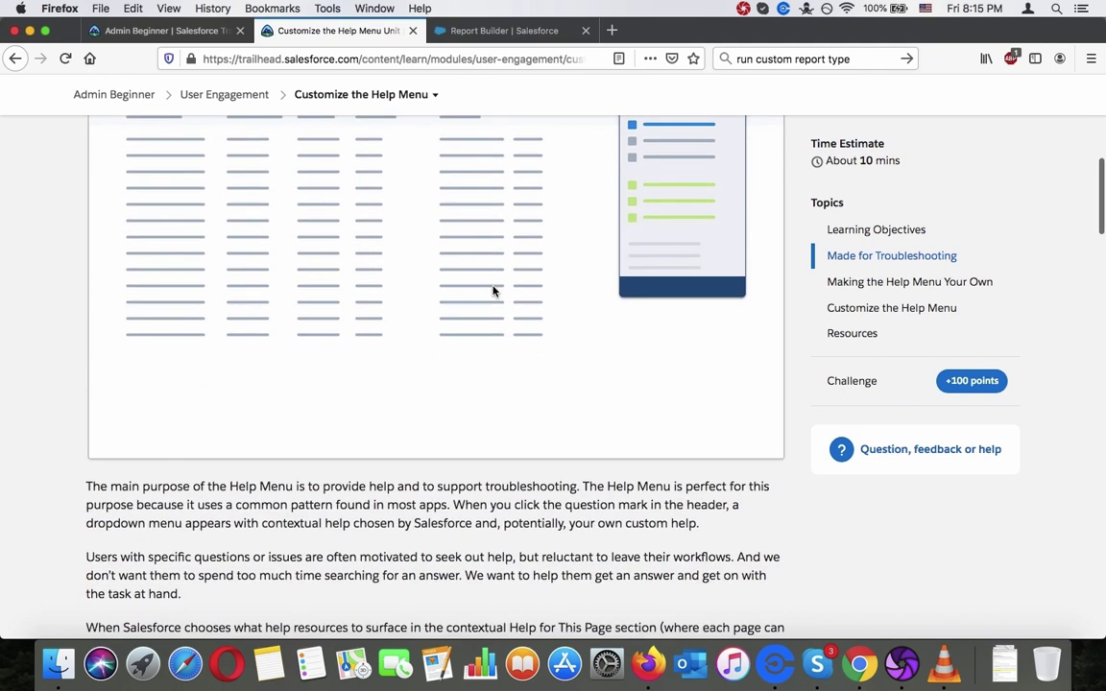
scroll(364, 414, down, 3)
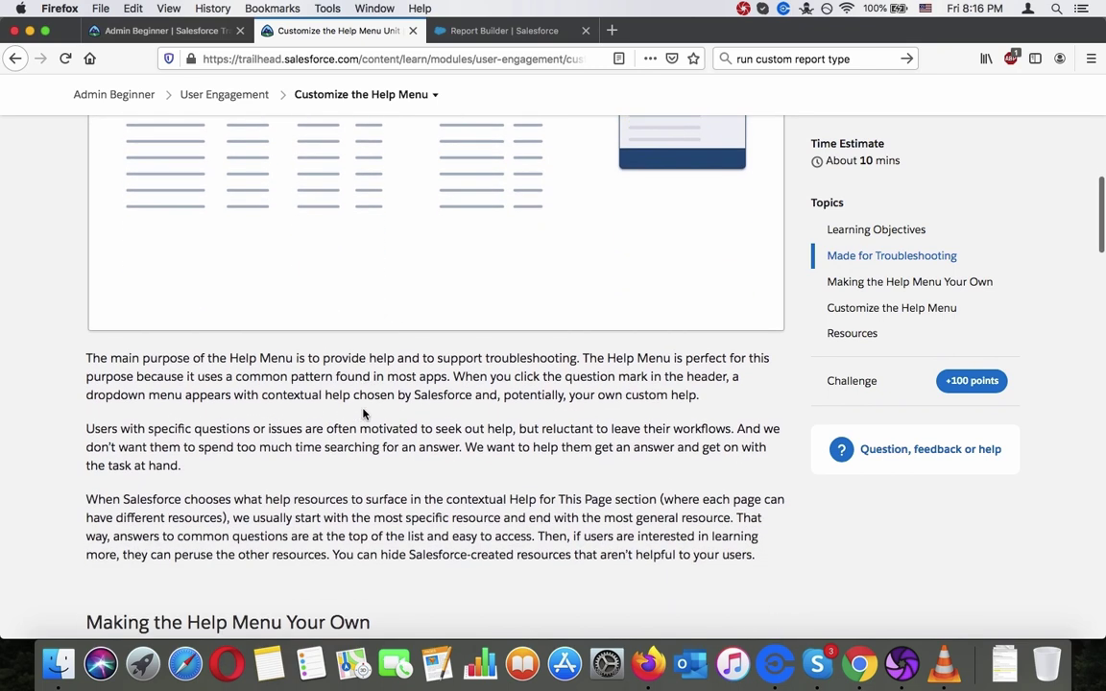
triple_click(333, 358)
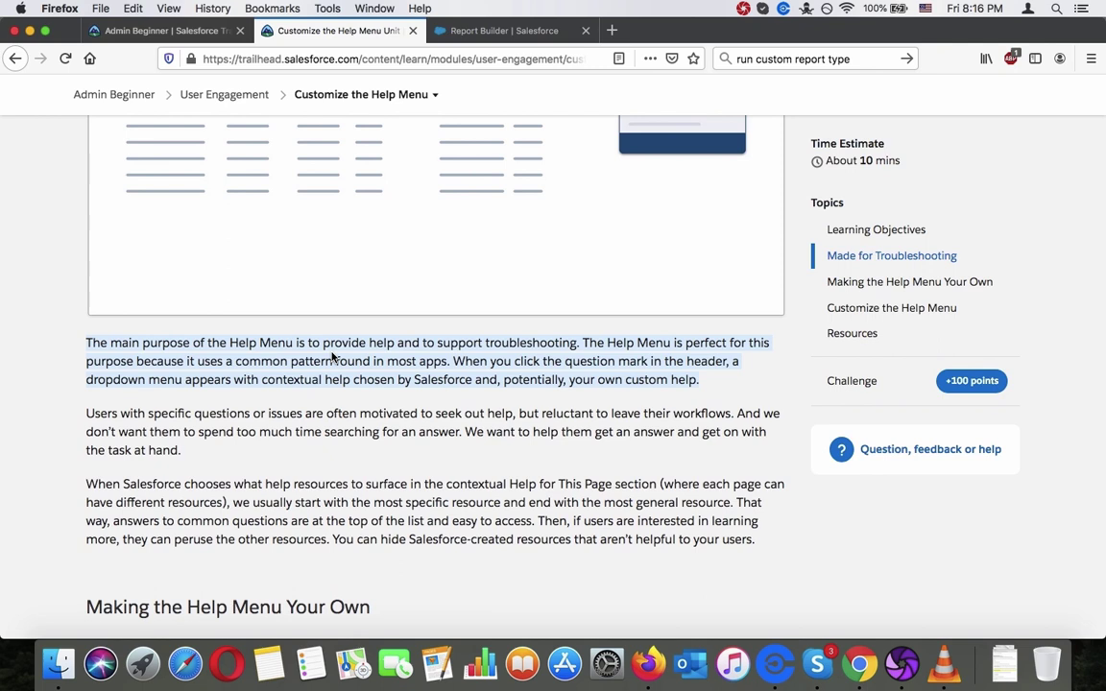
scroll(332, 359, down, 2)
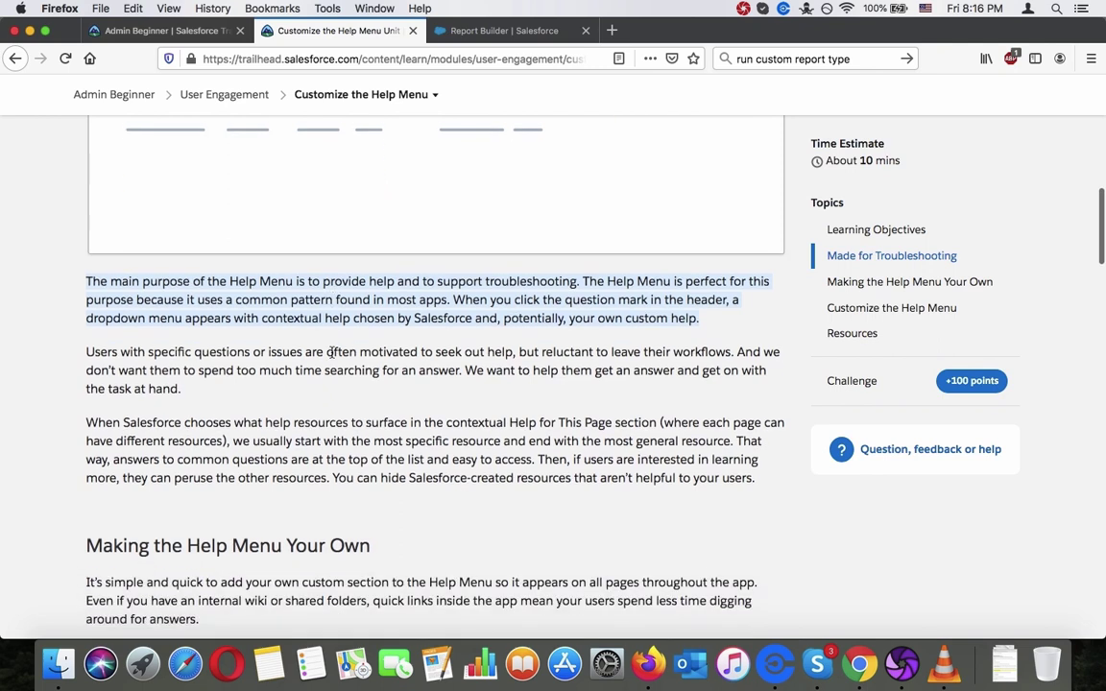
scroll(333, 353, down, 2)
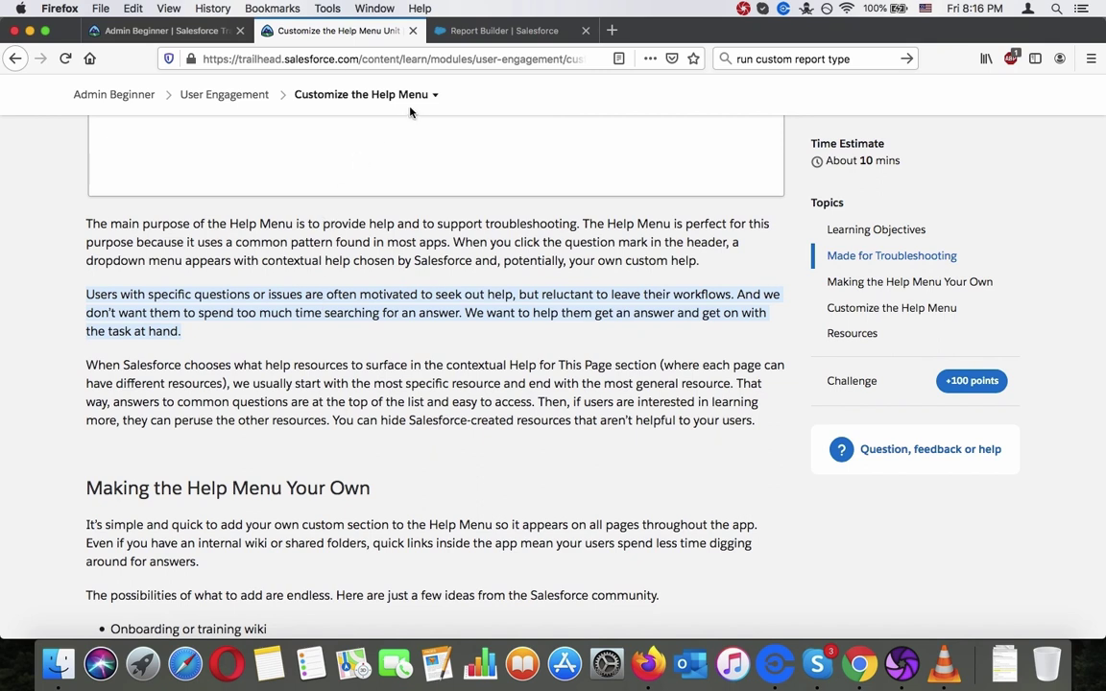
scroll(327, 312, down, 3)
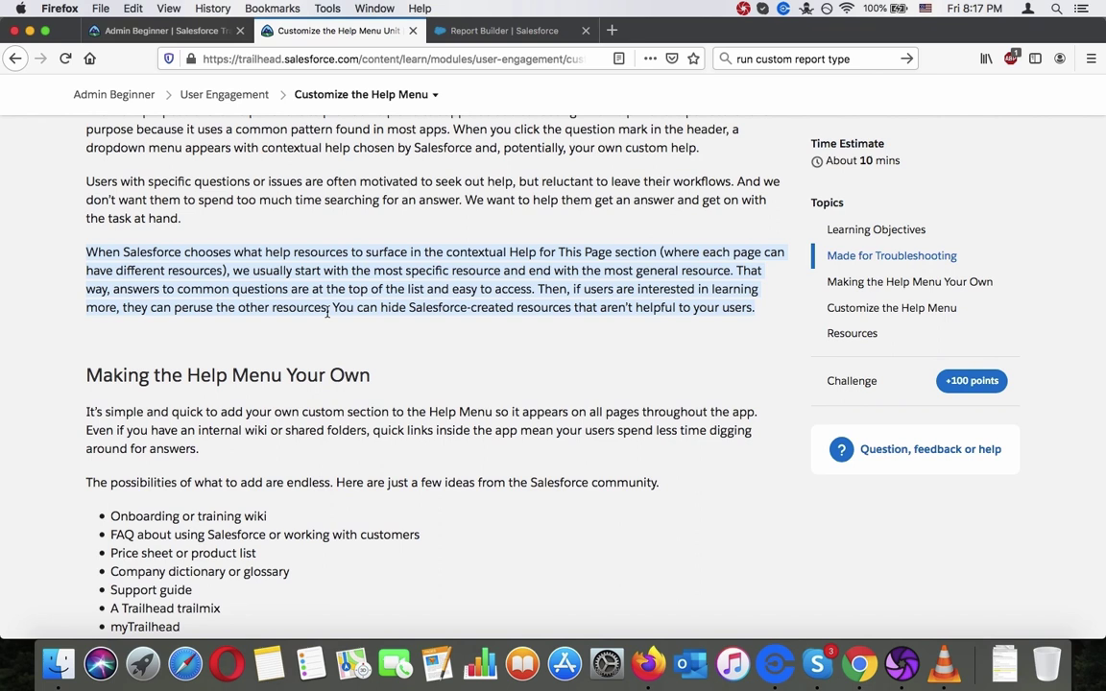
Read the Making the Help Menu Your Own section, its sample Help & Training menu and the hands-on steps for customizing the Help Menu
scroll(328, 312, down, 5)
triple_click(245, 122)
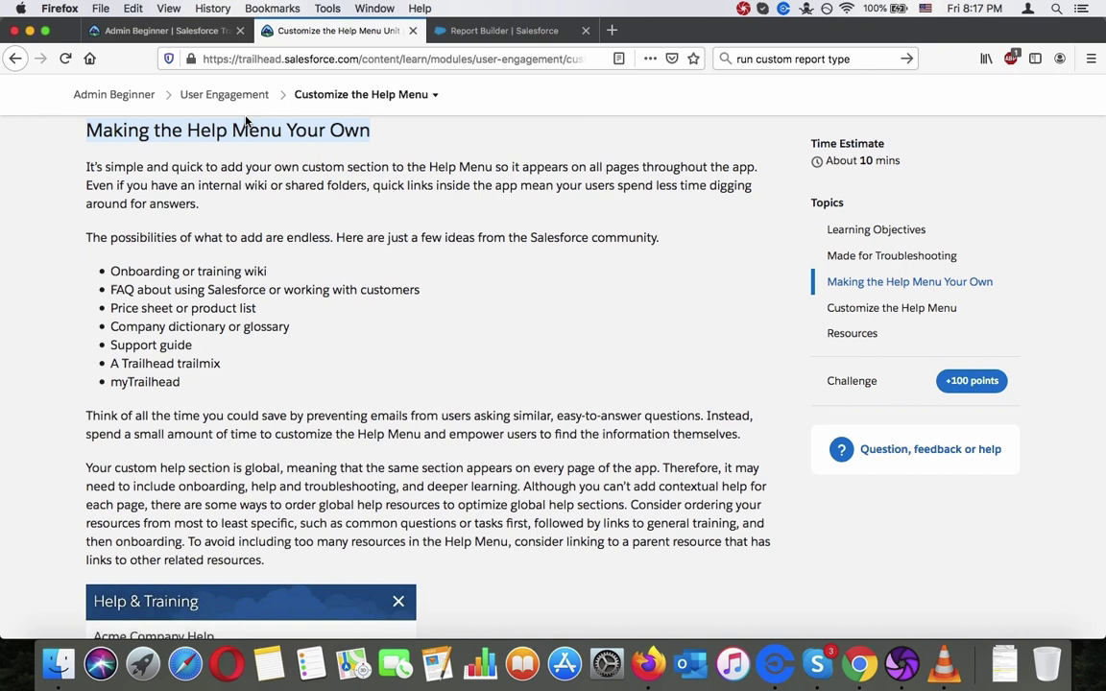
triple_click(210, 191)
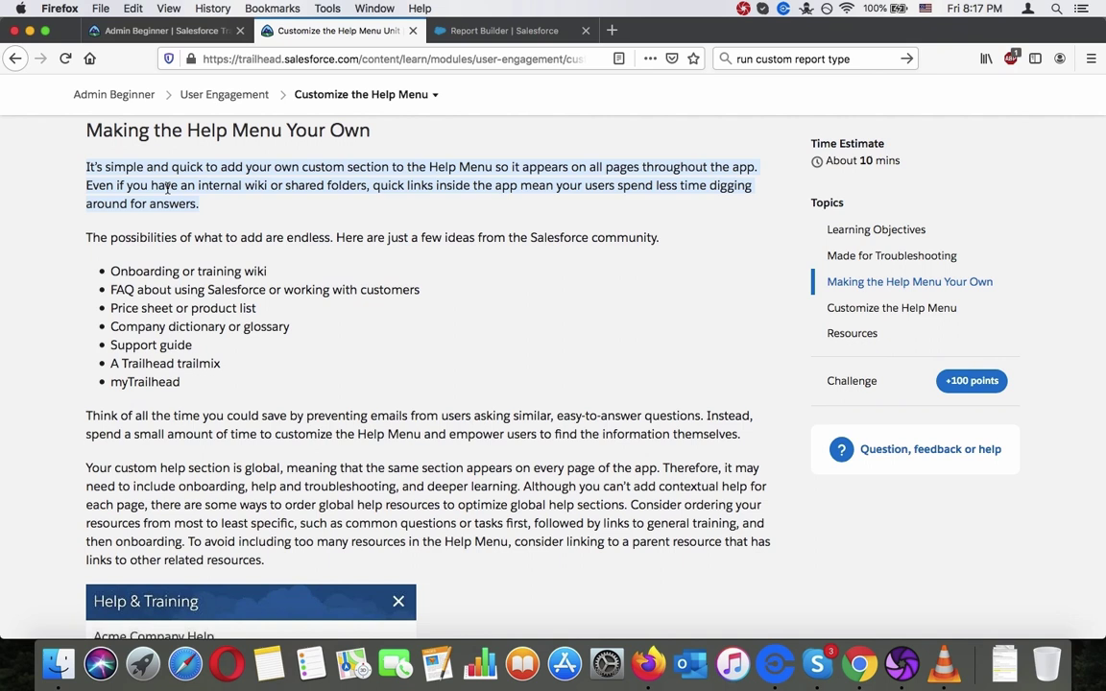
scroll(168, 188, down, 1)
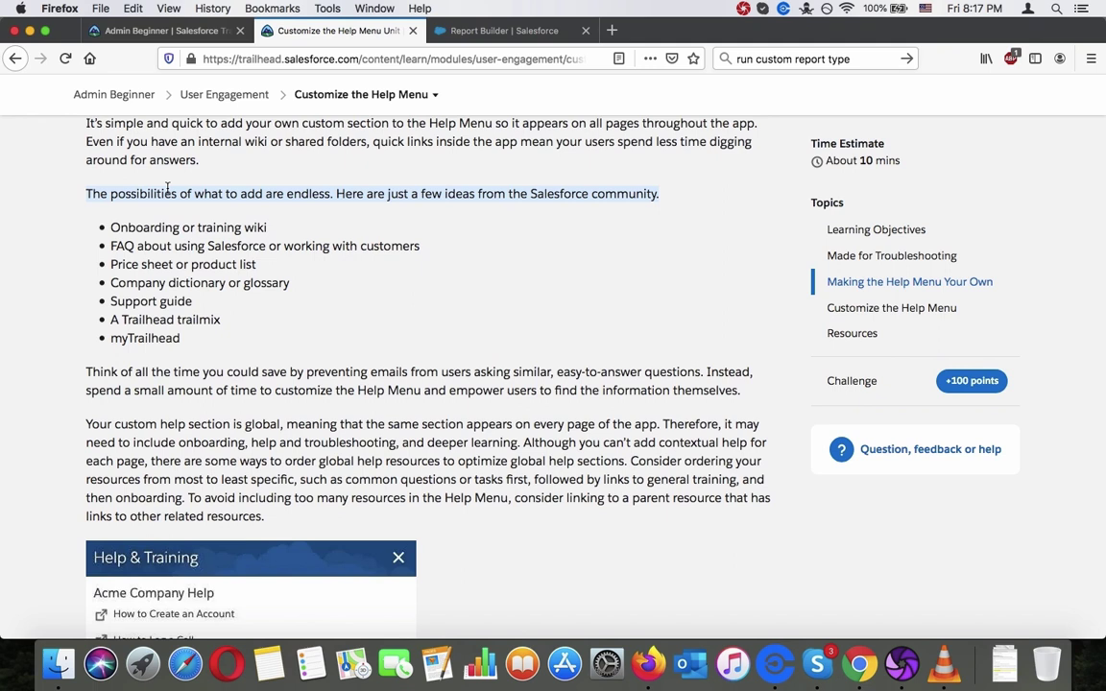
scroll(165, 192, down, 1)
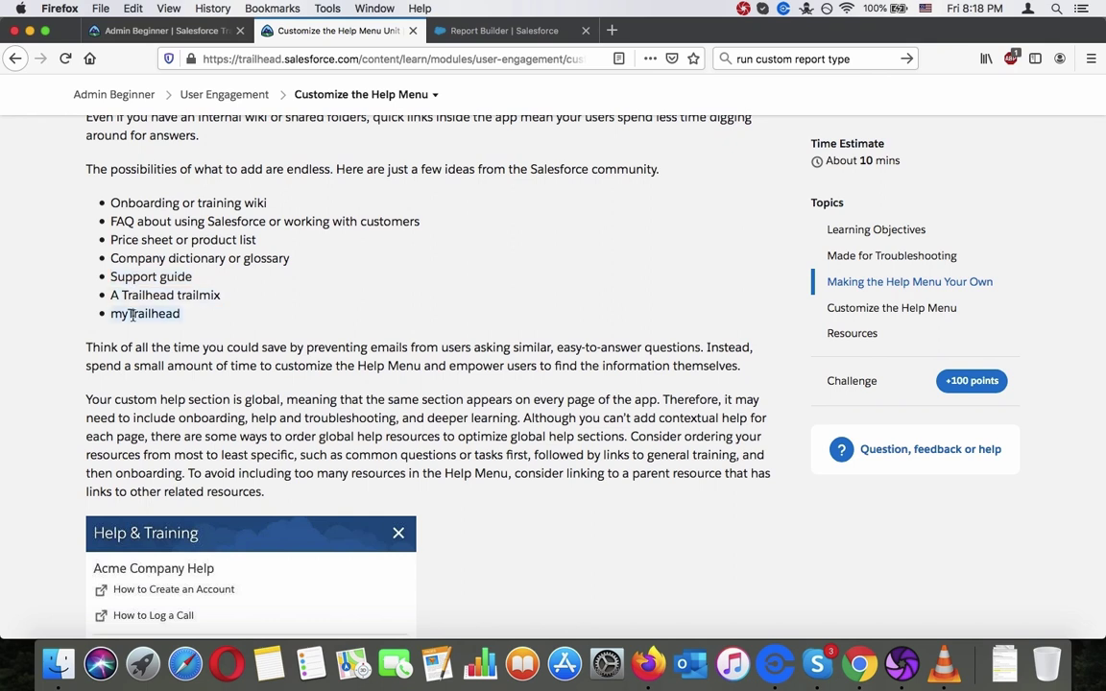
scroll(131, 317, down, 1)
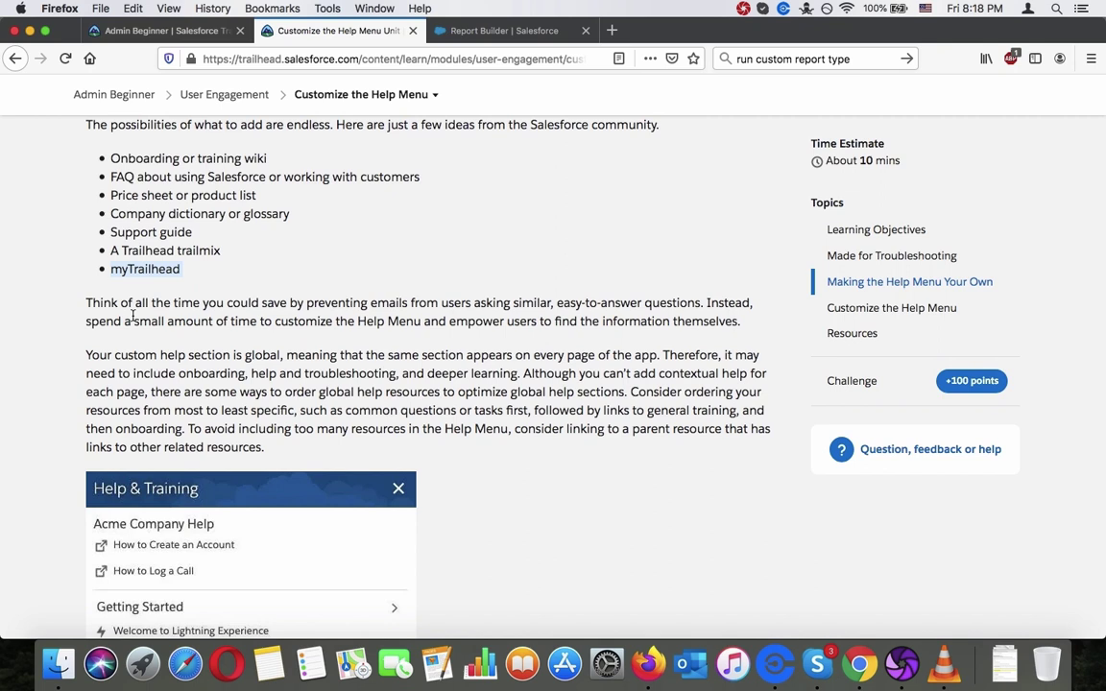
scroll(132, 317, down, 1)
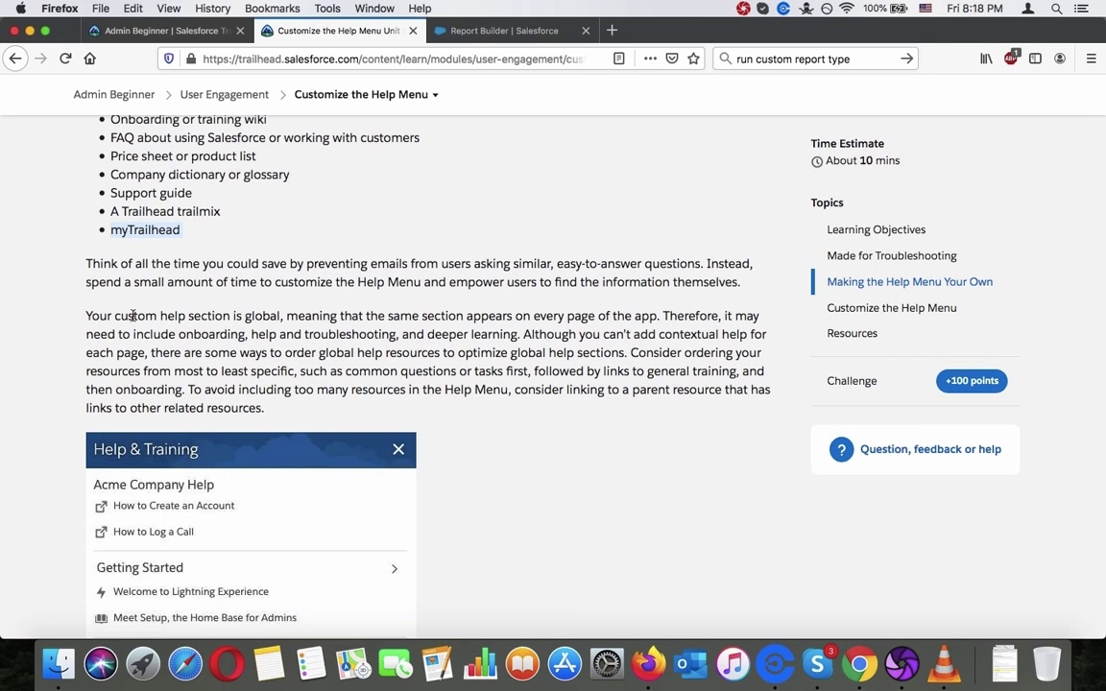
scroll(131, 315, down, 2)
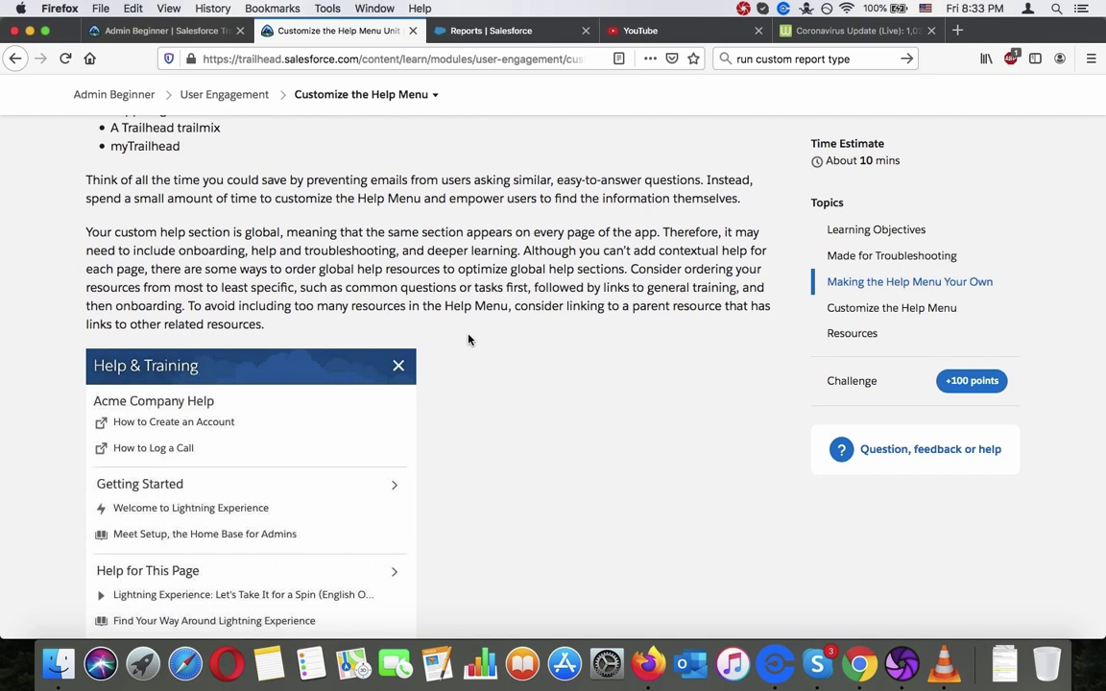
scroll(469, 339, down, 2)
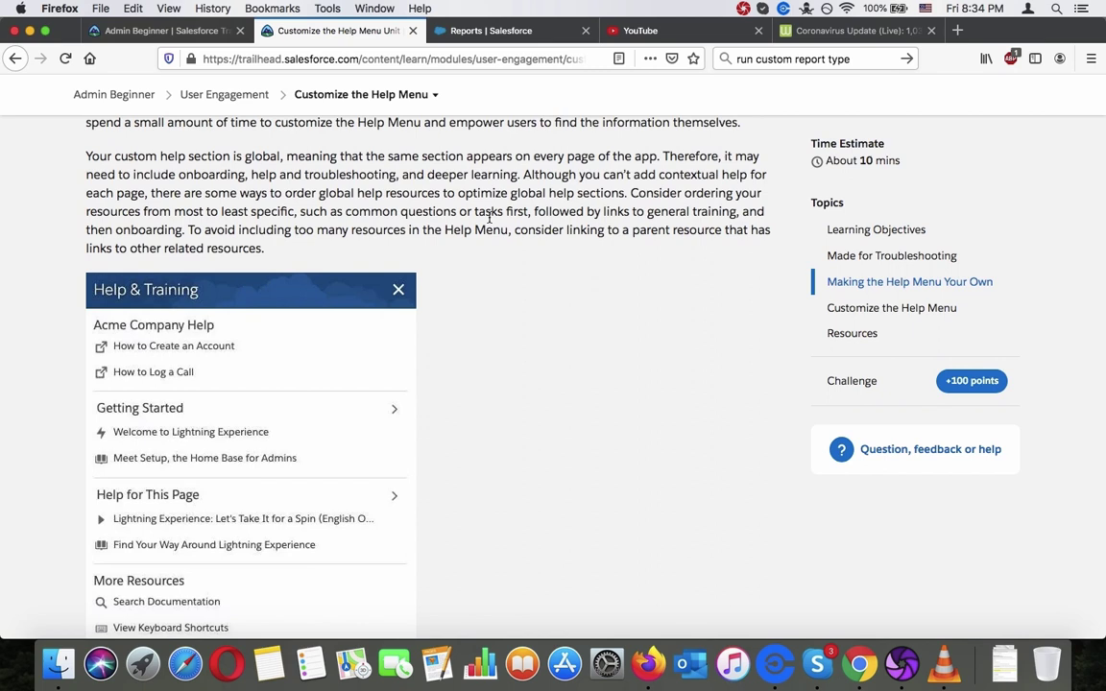
scroll(490, 219, down, 3)
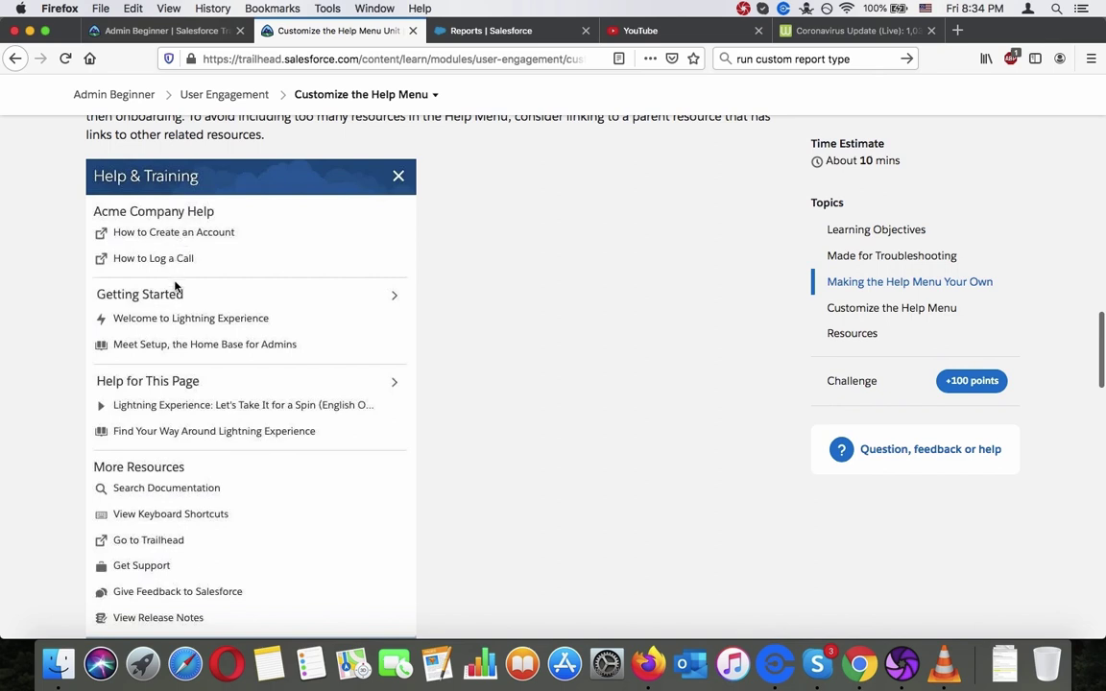
scroll(175, 285, down, 1)
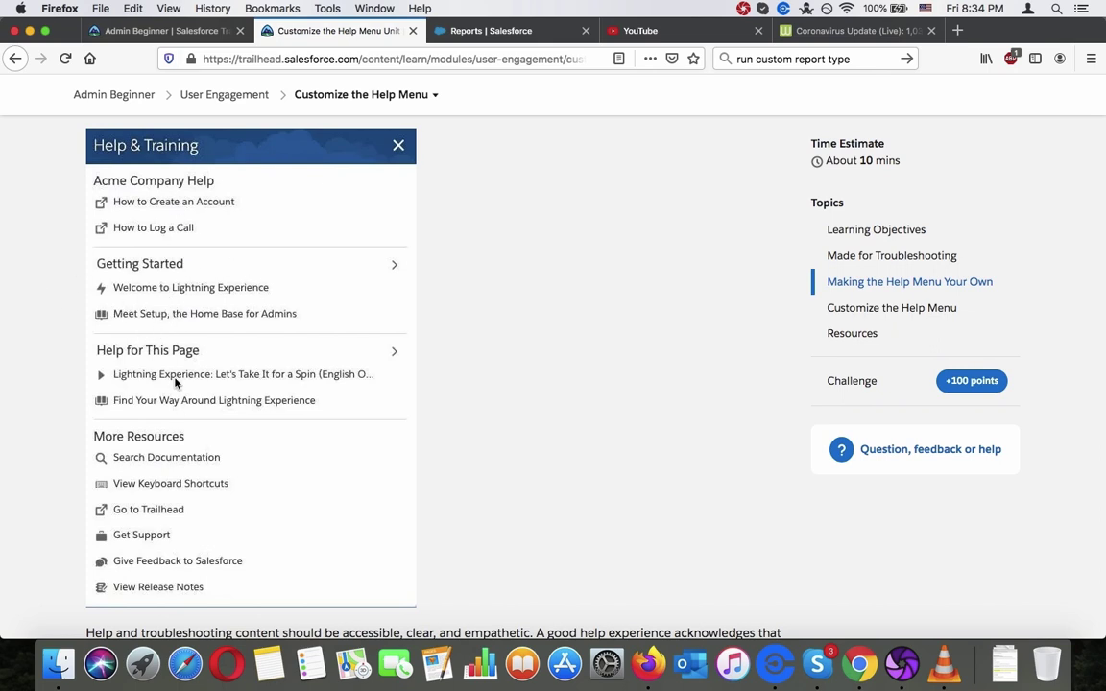
scroll(175, 382, down, 5)
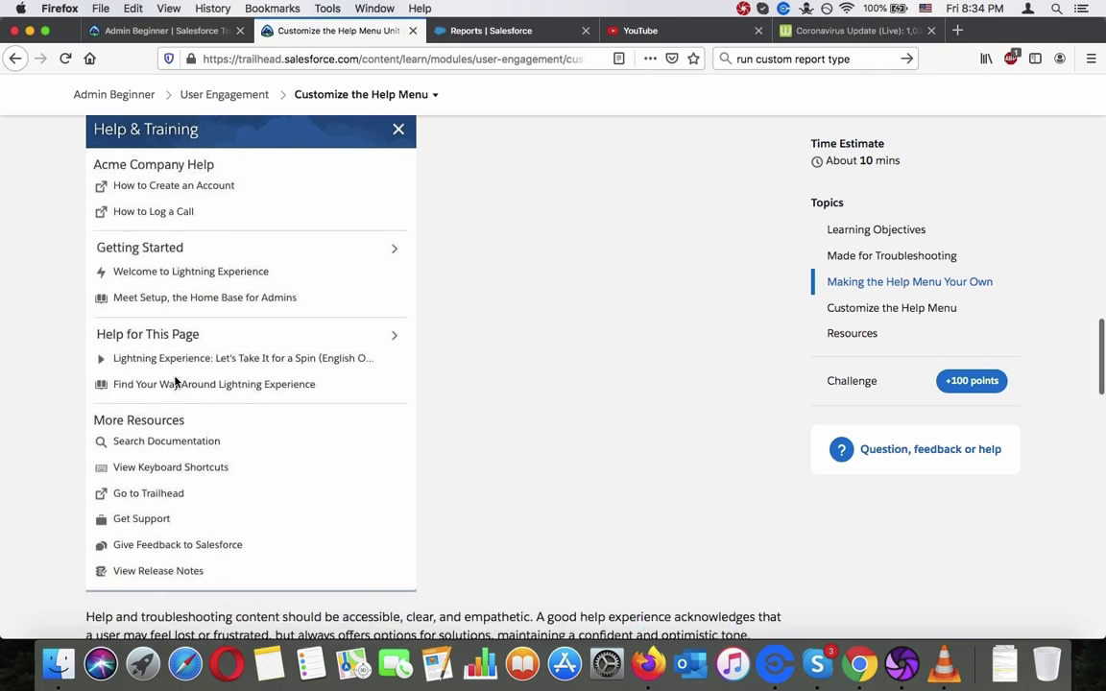
triple_click(176, 389)
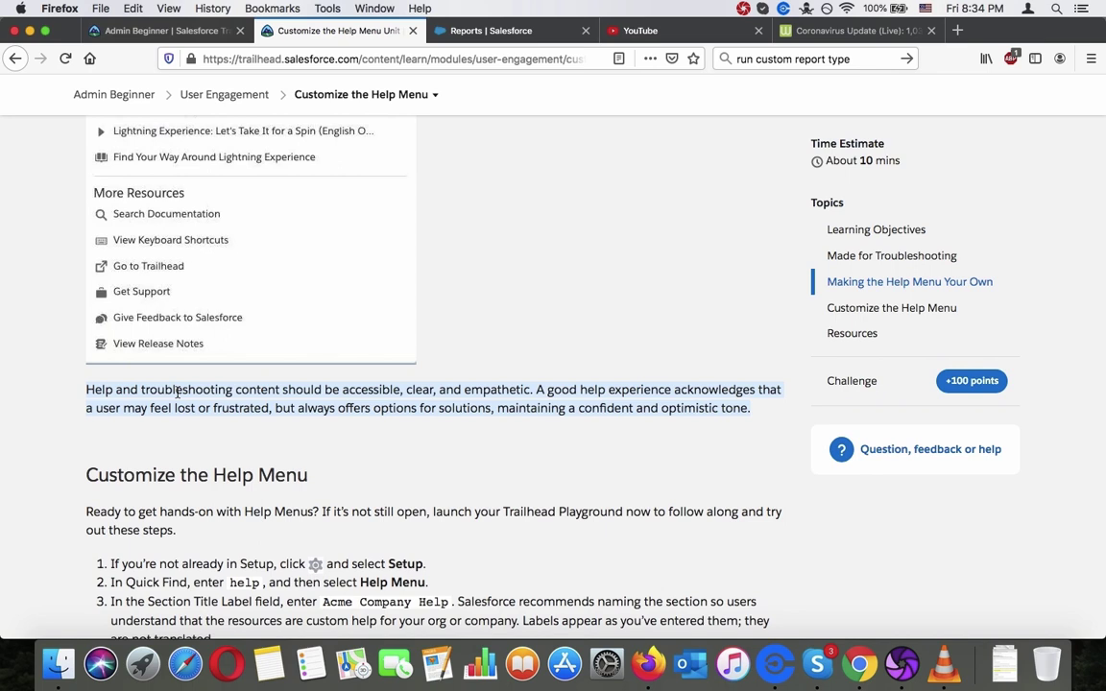
scroll(176, 392, down, 3)
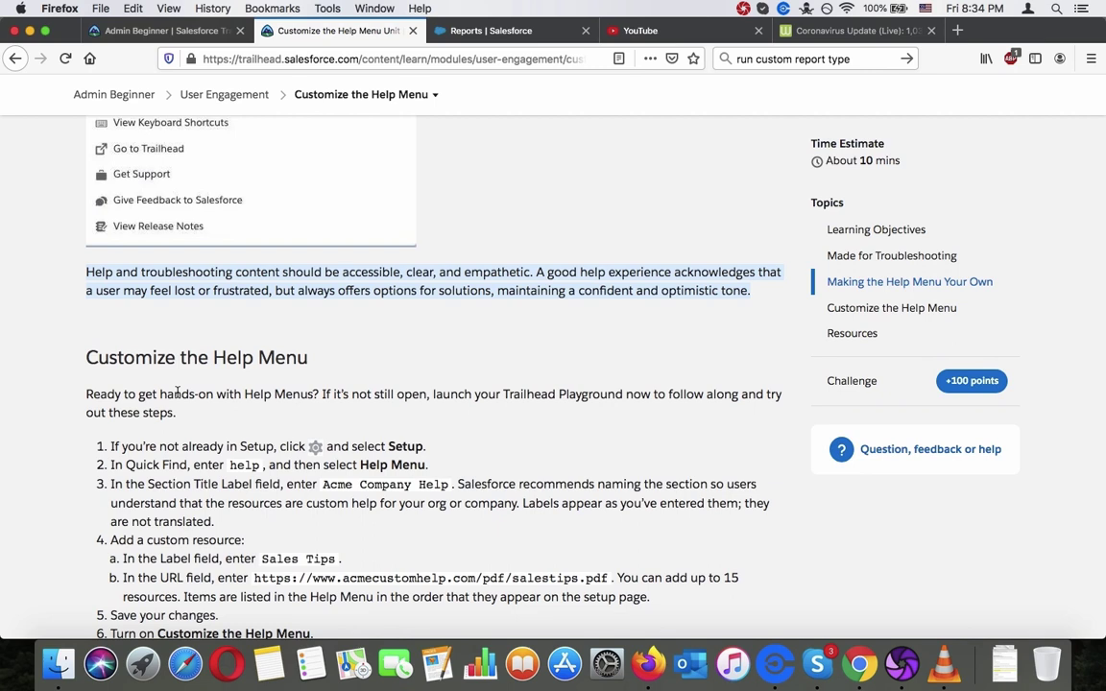
scroll(178, 393, down, 4)
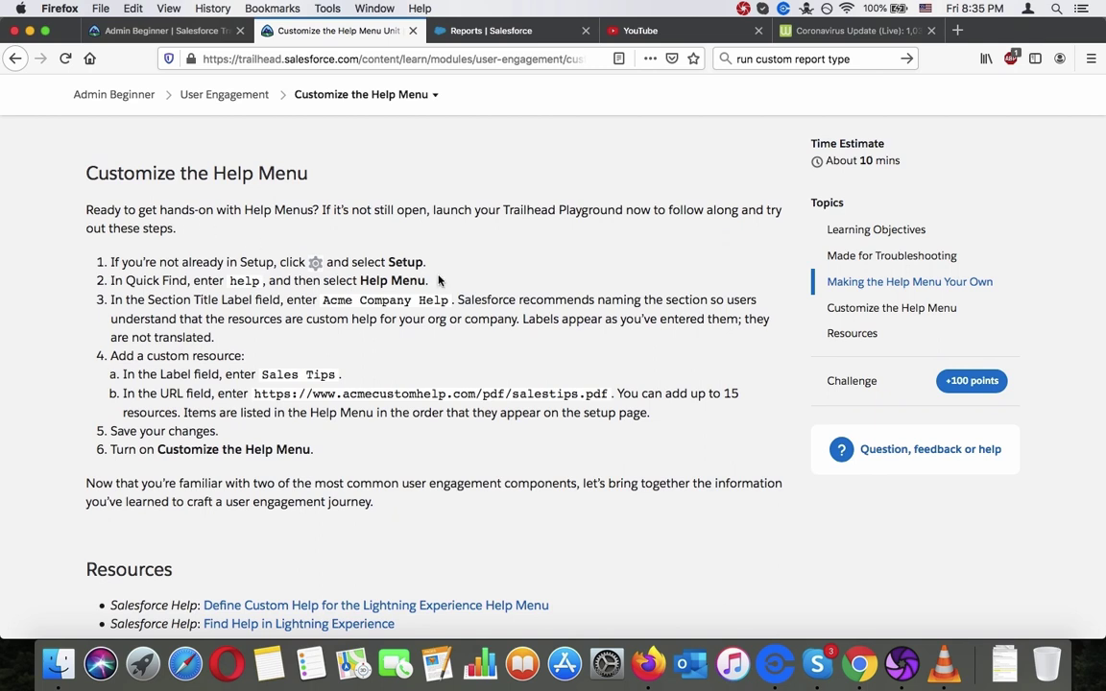
Close the YouTube and Coronavirus Update browser pages
click(758, 29)
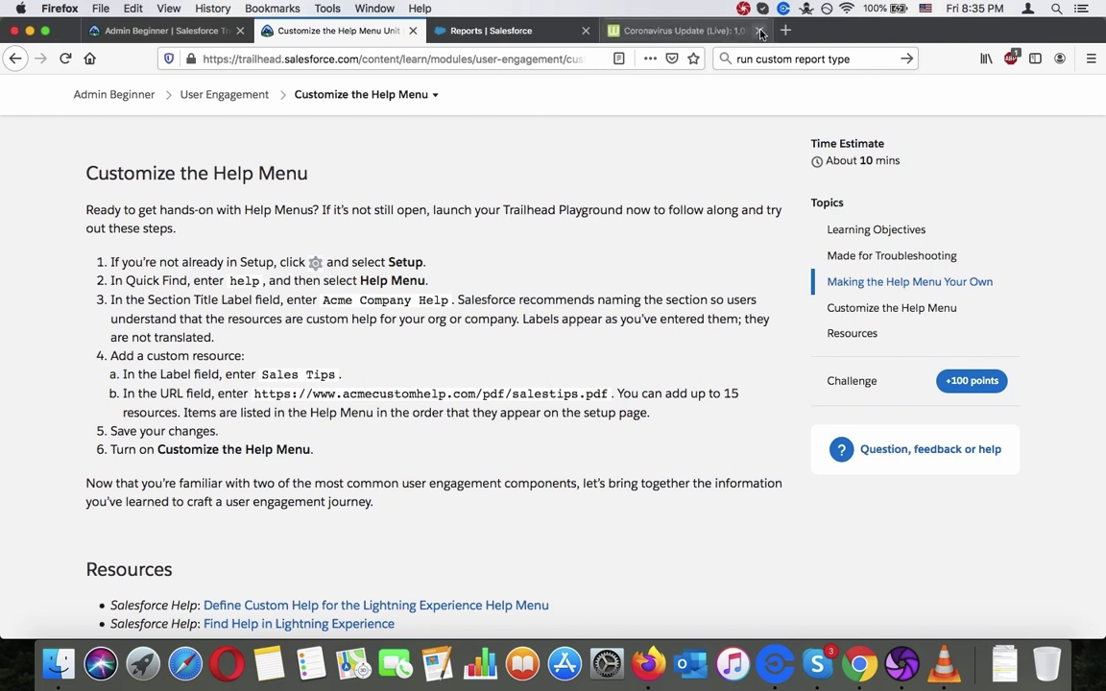
click(759, 30)
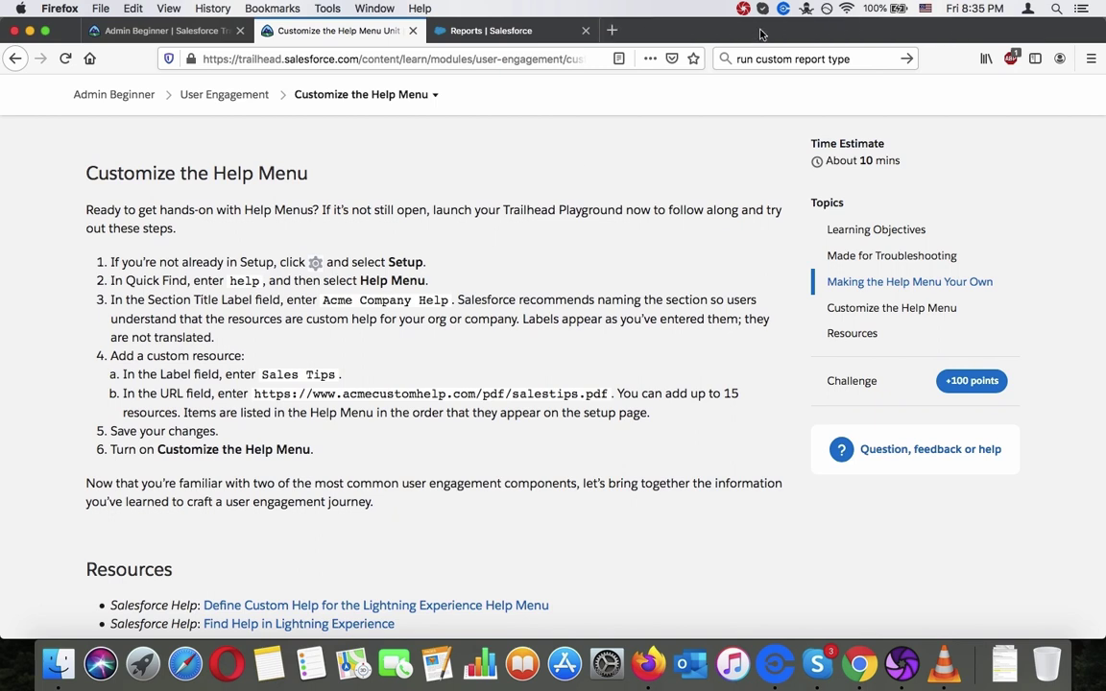
Switch to Salesforce Setup, search the setup pages for "help" and open the Help Menu page
click(433, 36)
click(475, 30)
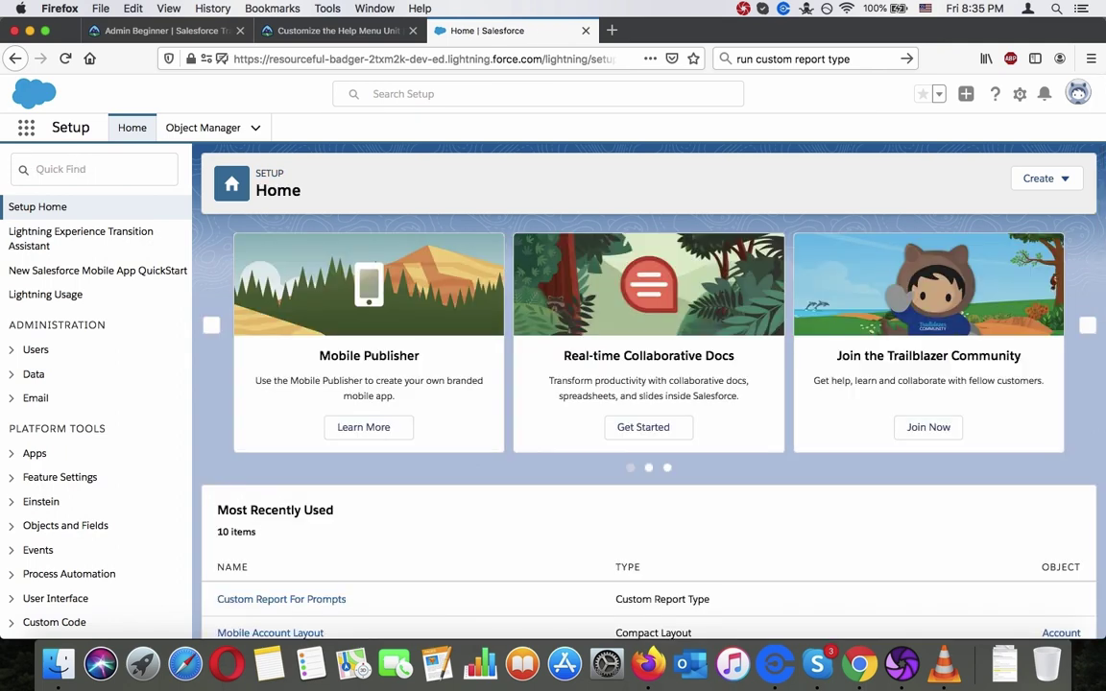
text(help)
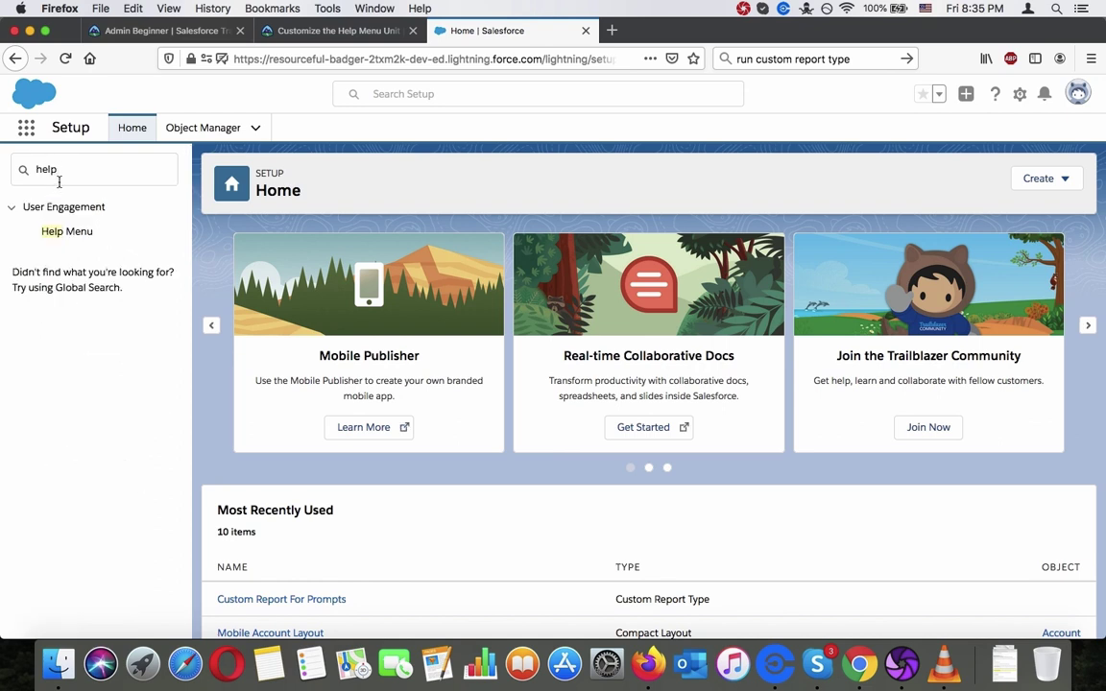
Copy "Acme Company Help" from the Trailhead instructions and enter it as the Section Title Label on the Salesforce Help Menu setup page
click(309, 35)
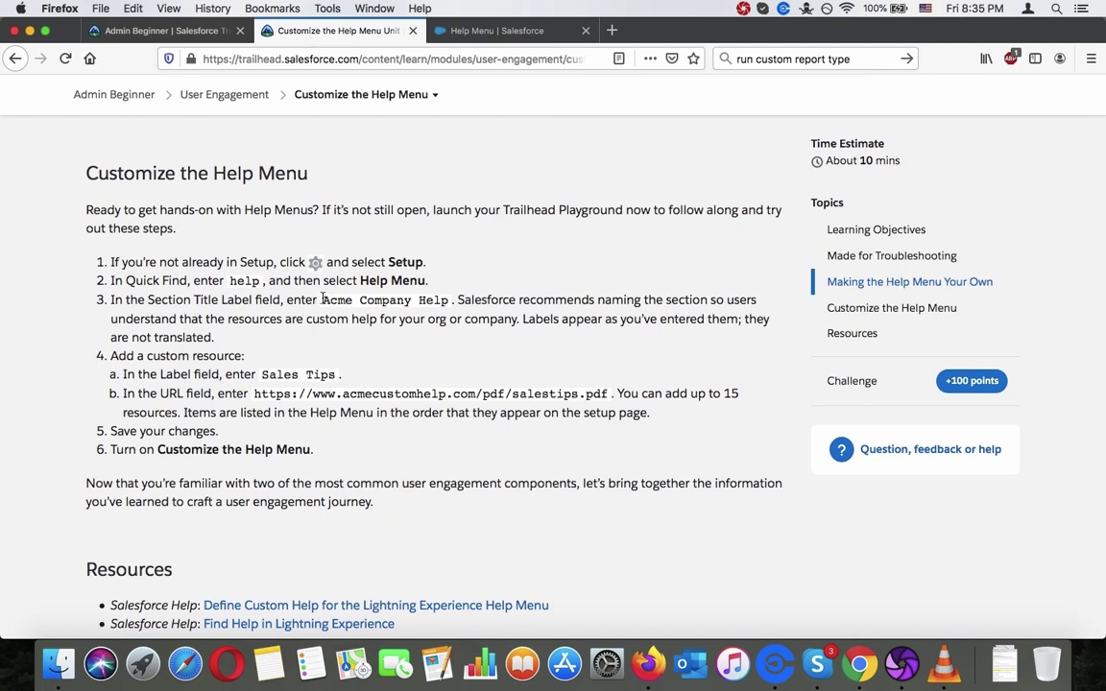
drag(324, 302, 447, 300)
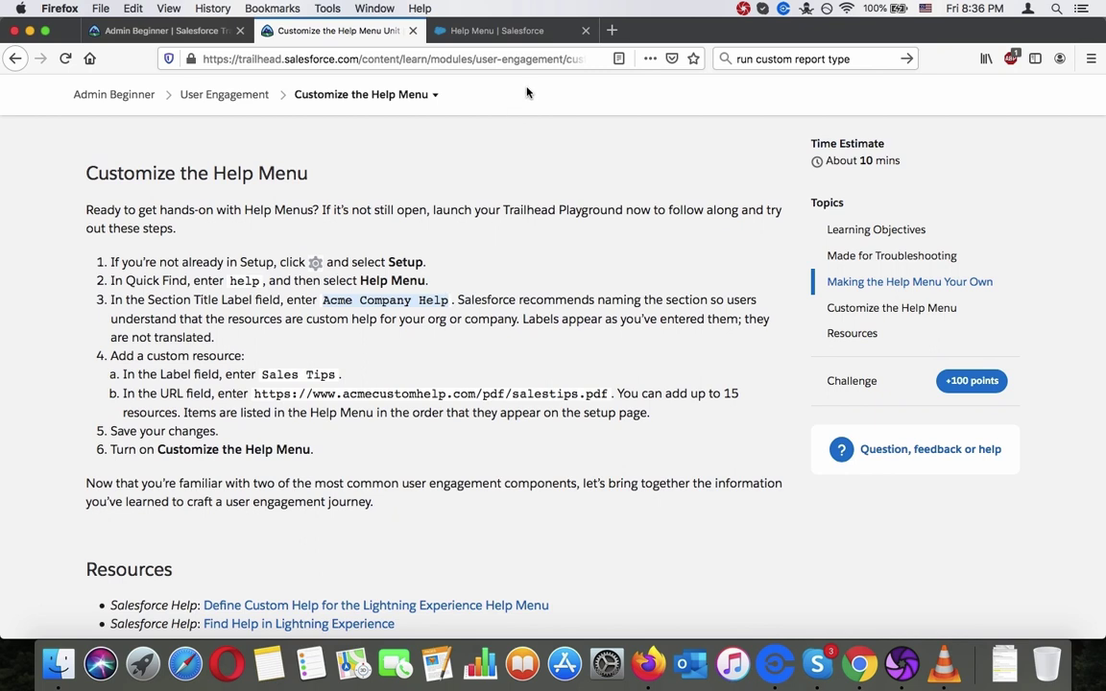
click(516, 31)
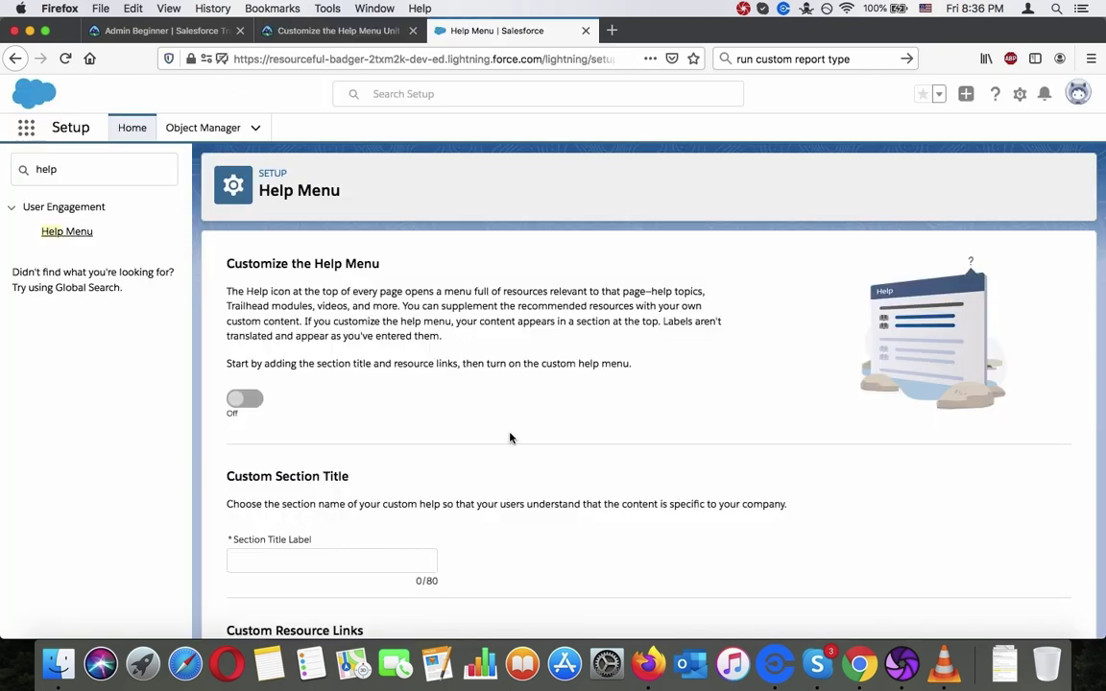
scroll(504, 435, down, 5)
click(336, 342)
text(Acme Company Help)
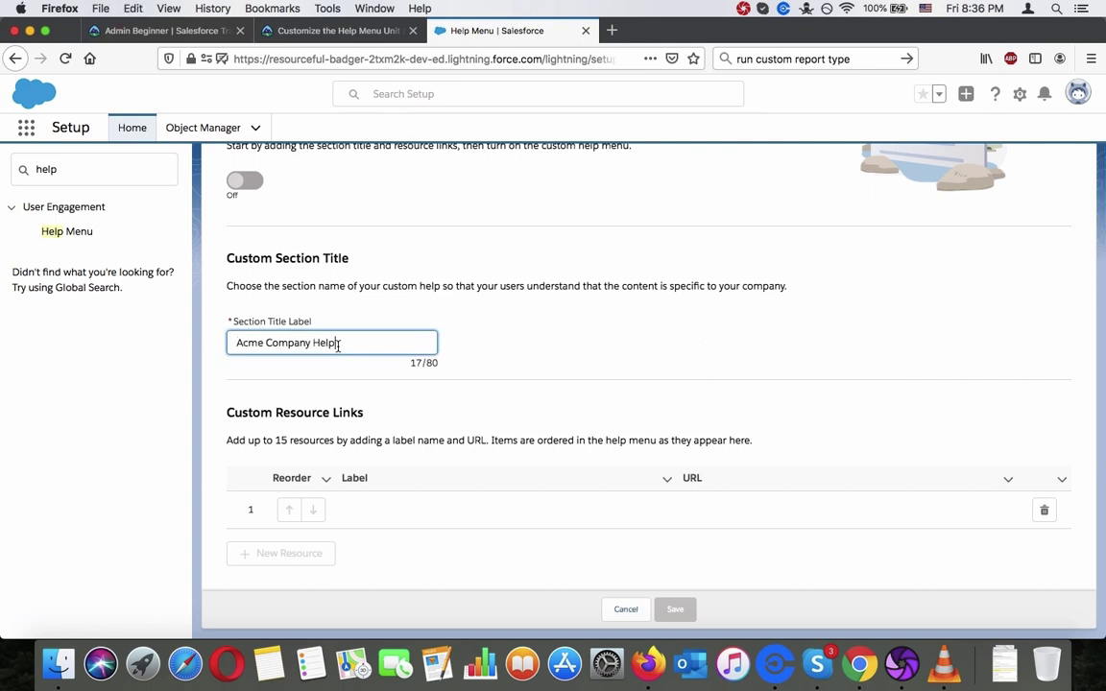
Copy "Sales Tips" from the Trailhead instructions and enter it as the first custom resource's label on the Salesforce Help Menu page
click(323, 31)
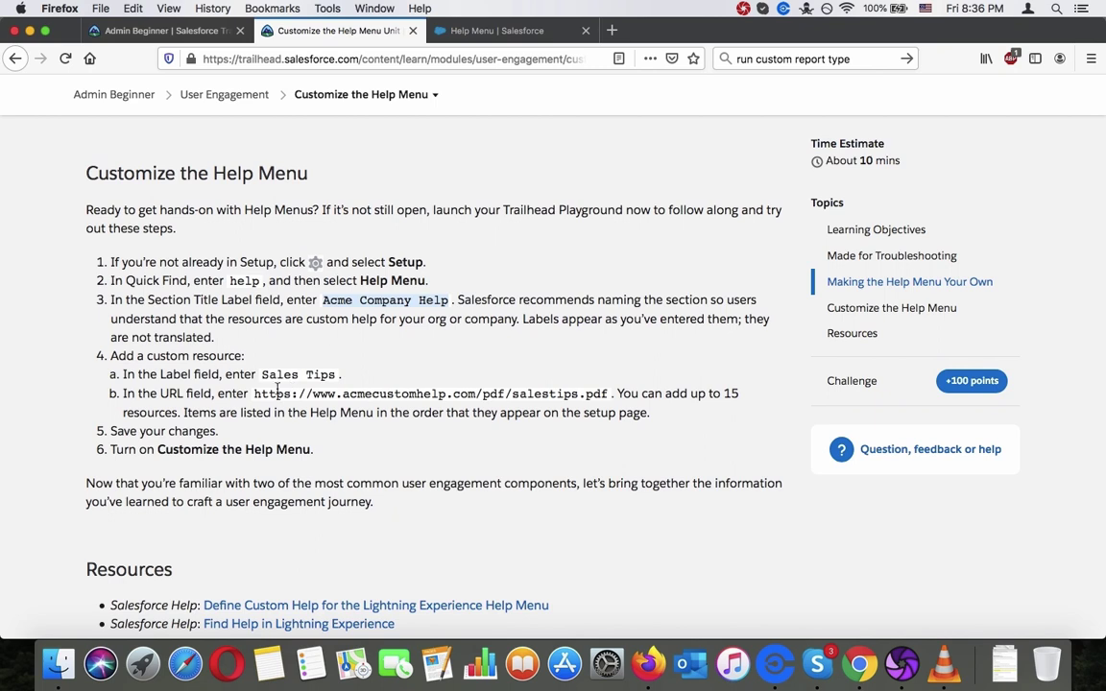
click(261, 373)
drag(290, 370, 336, 381)
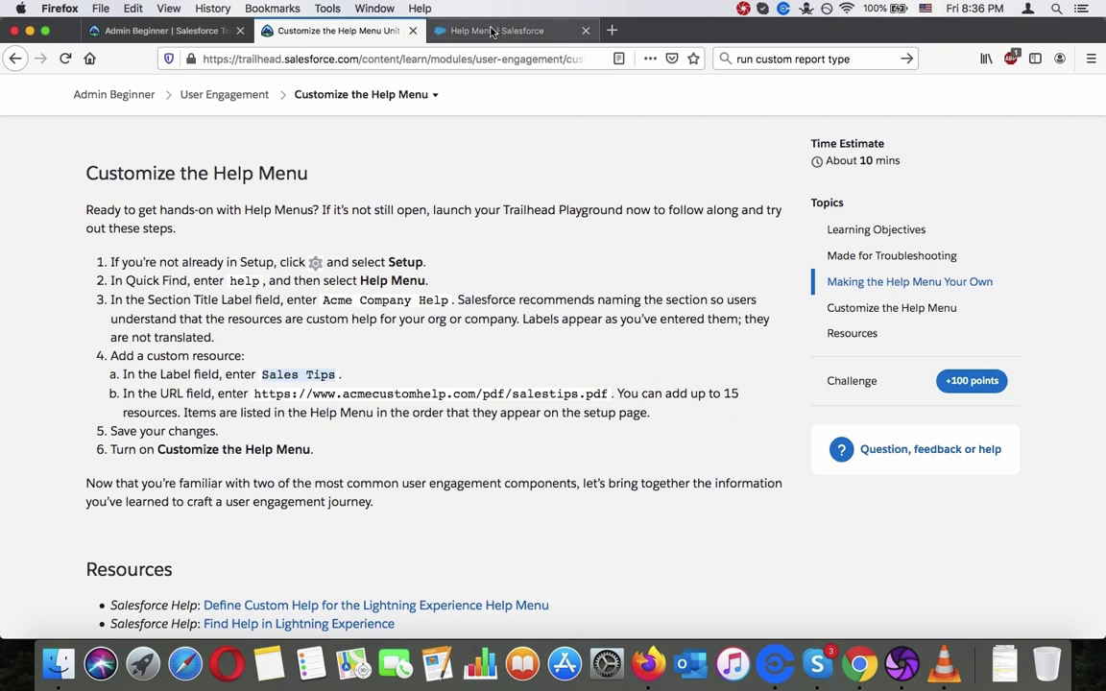
key(ctrl+Tab)
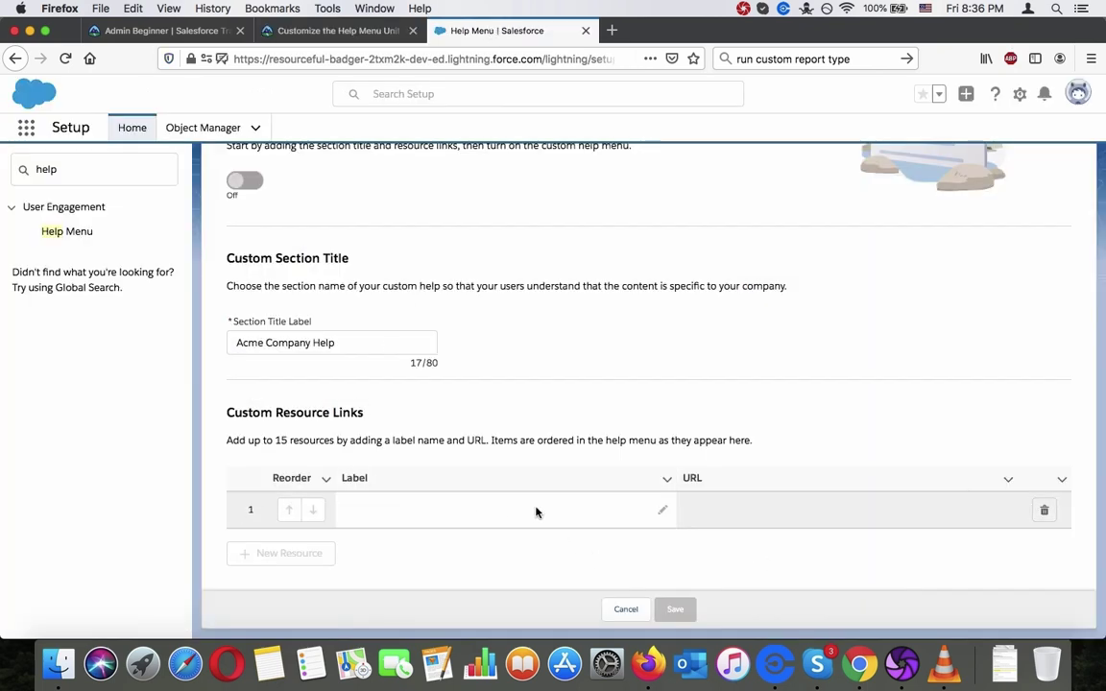
click(661, 515)
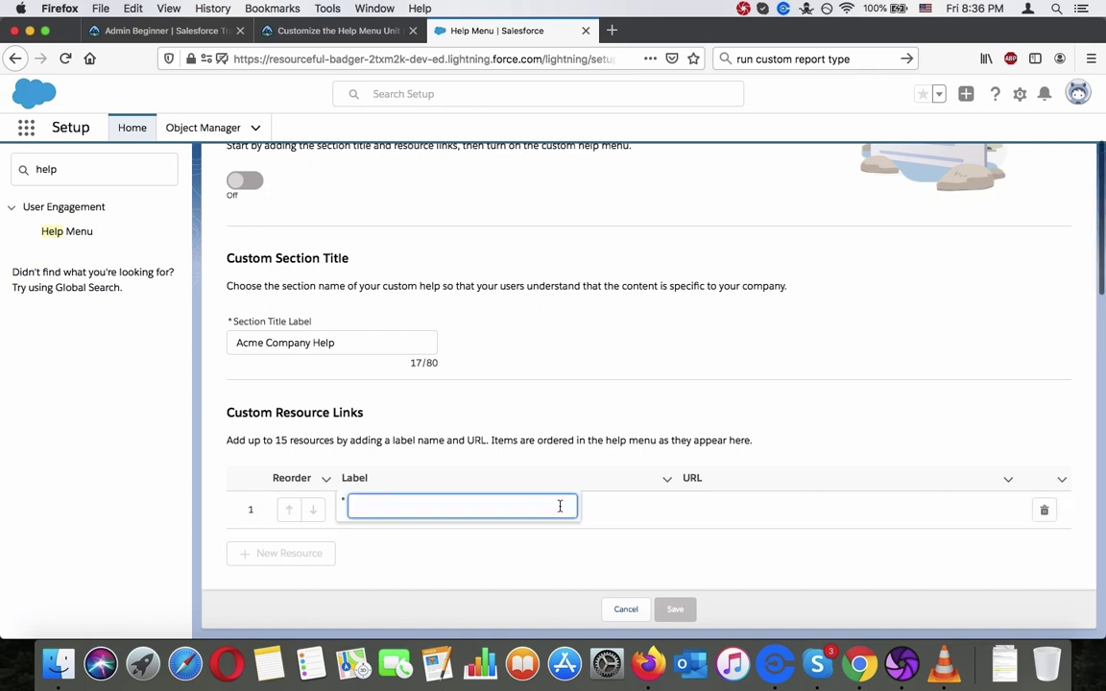
text(Sales Tips)
click(528, 388)
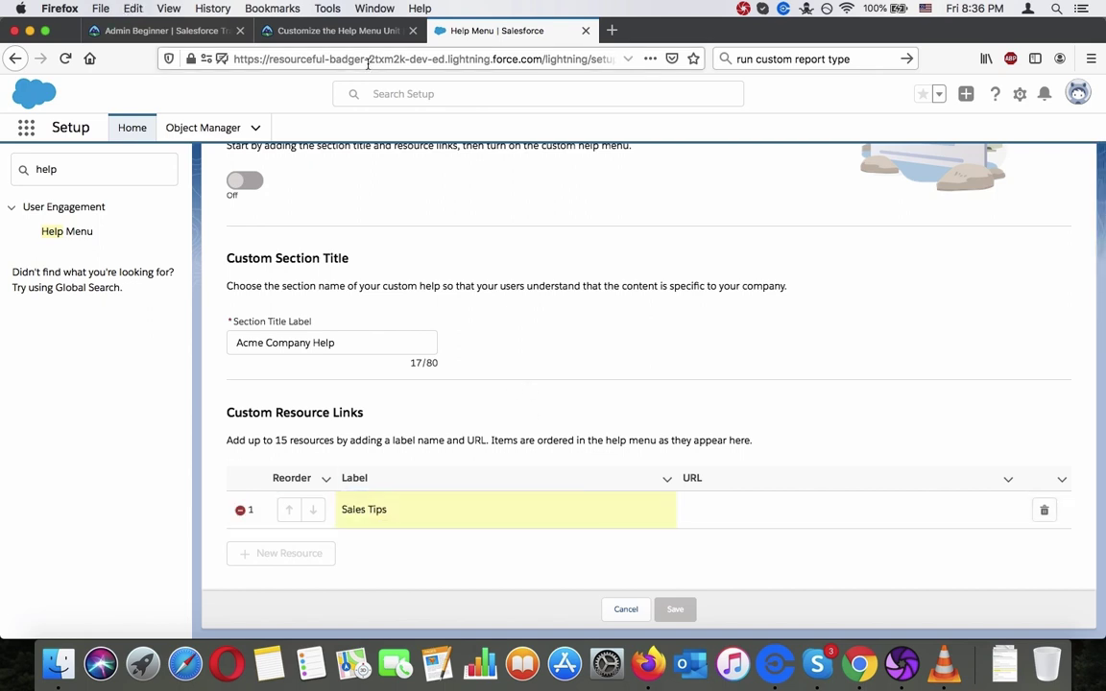
click(331, 32)
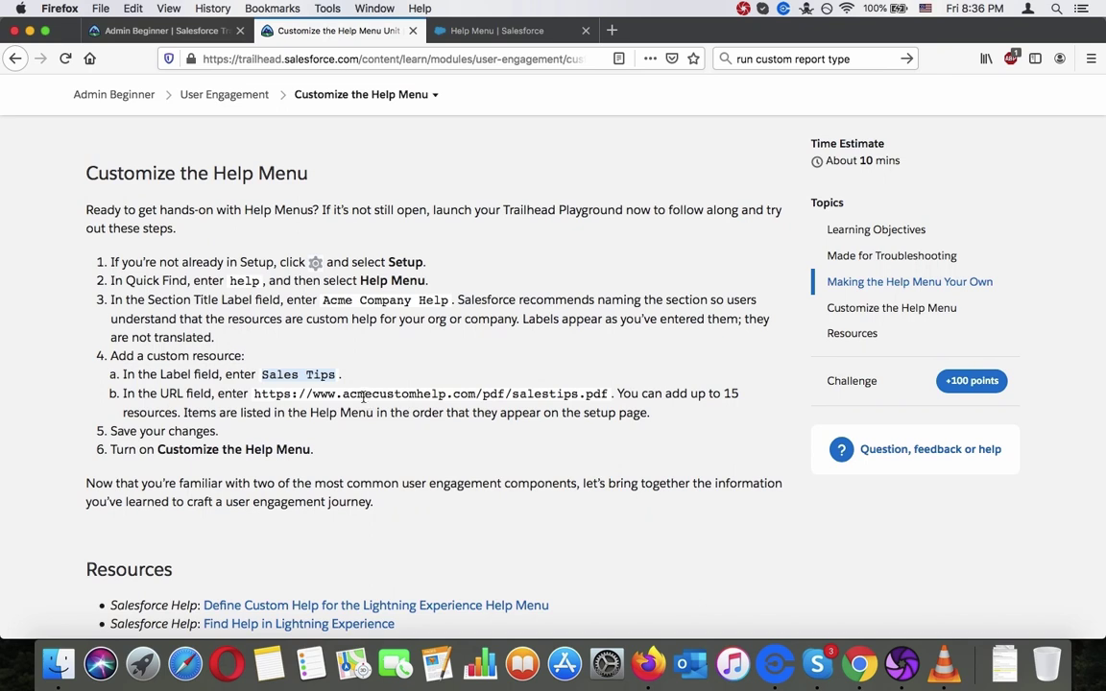
drag(256, 395, 607, 391)
key(super+c)
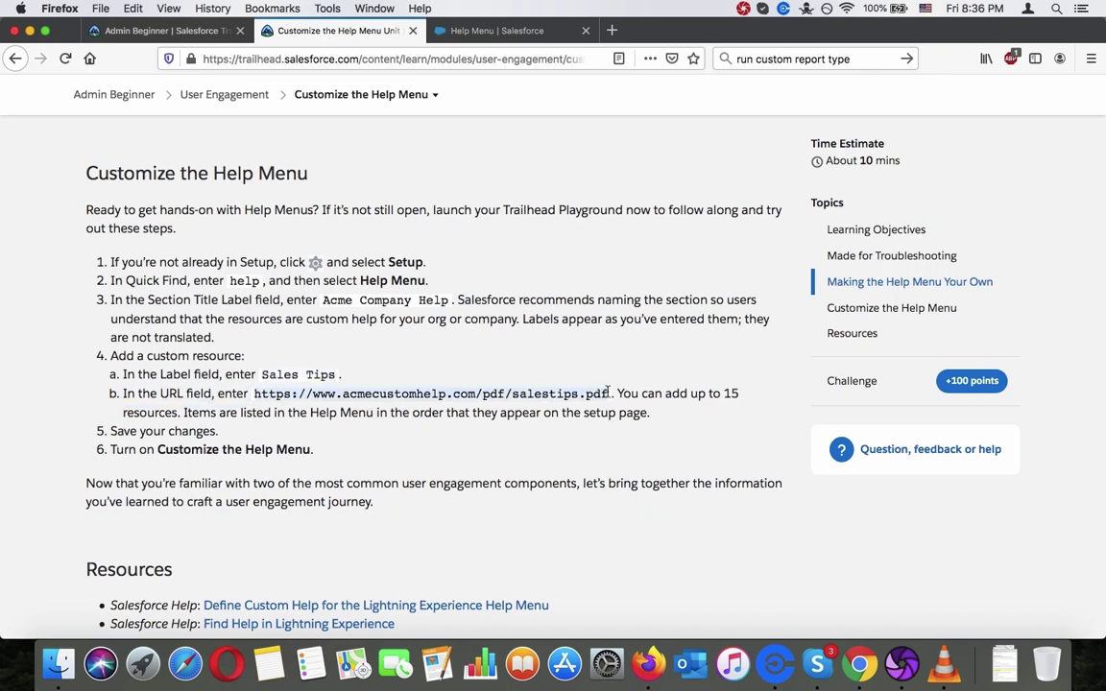
click(461, 30)
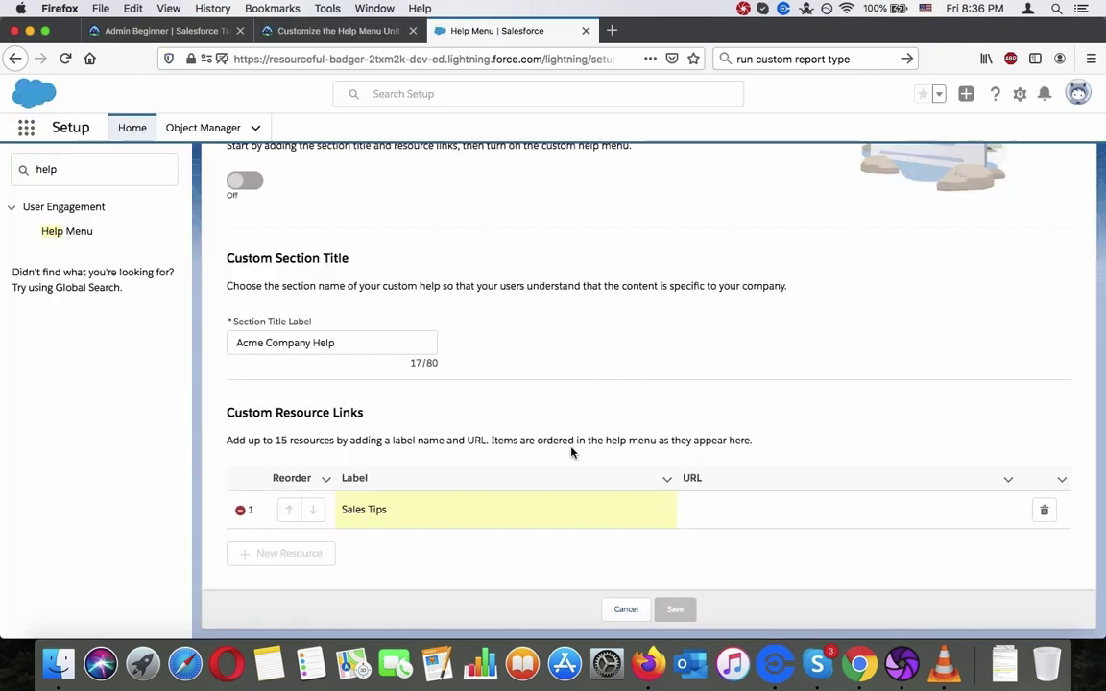
click(756, 519)
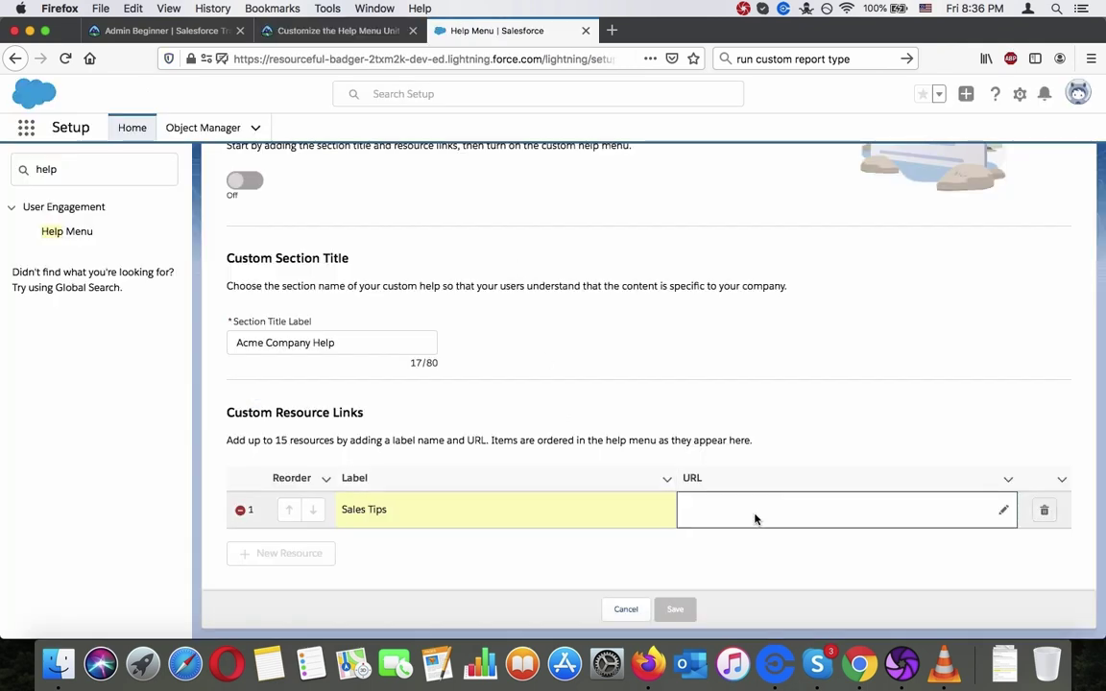
click(1002, 512)
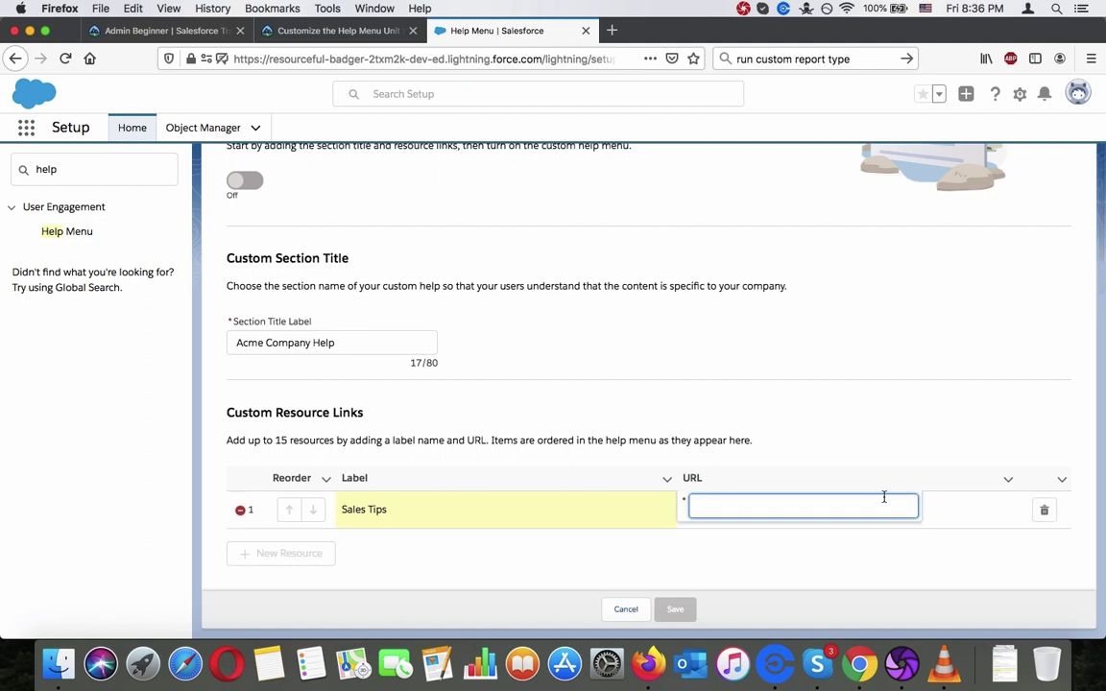
key(super+v)
key(Return)
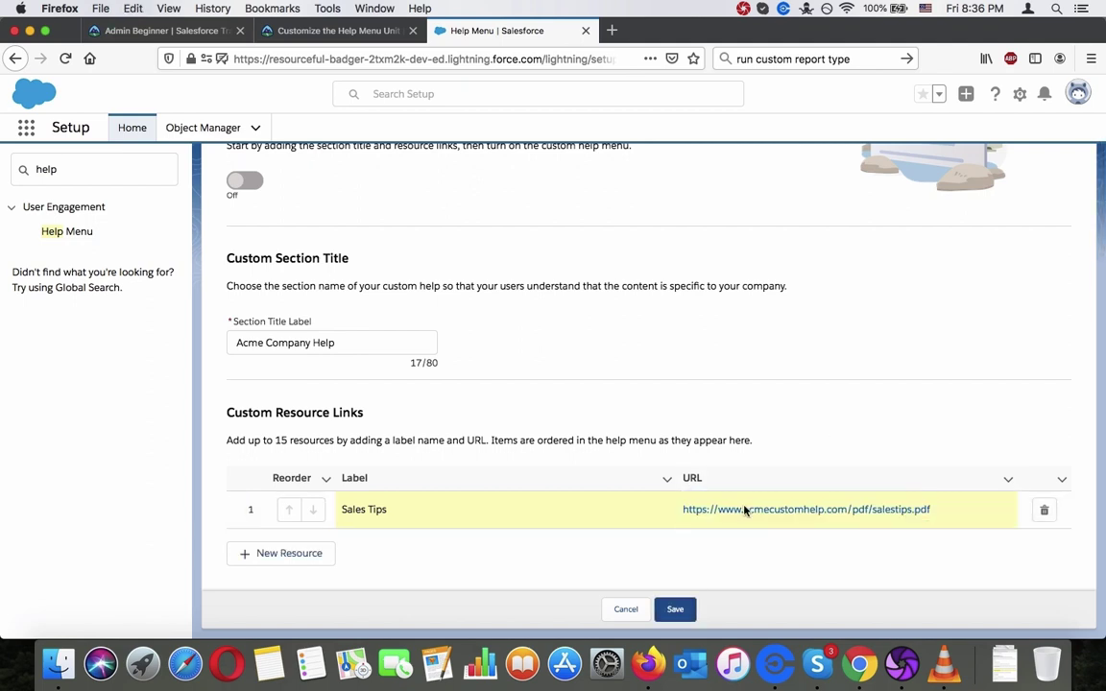
Save the Help Menu section and resource, turn on the custom help menu and dismiss the notification
click(675, 611)
click(327, 29)
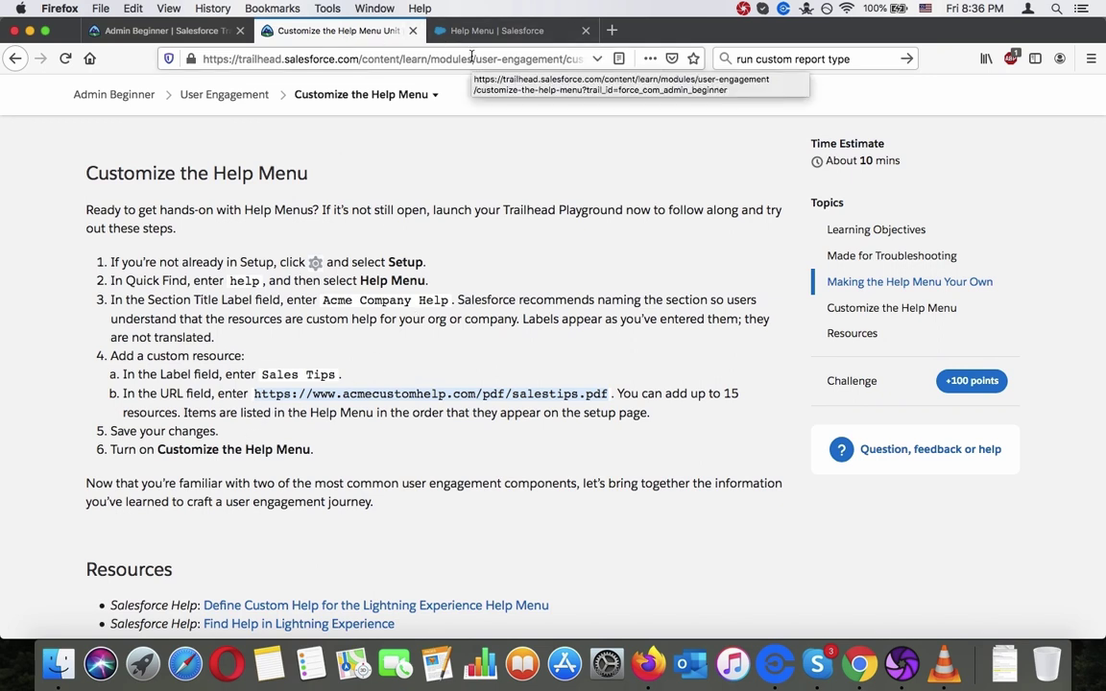
click(490, 30)
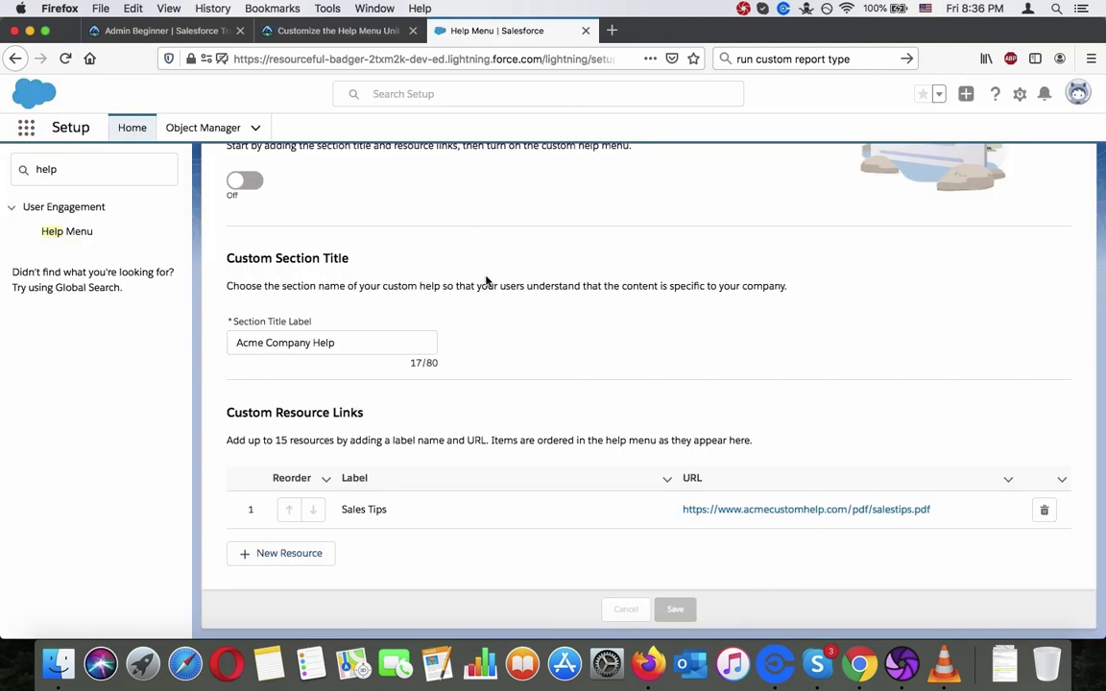
scroll(487, 281, up, 5)
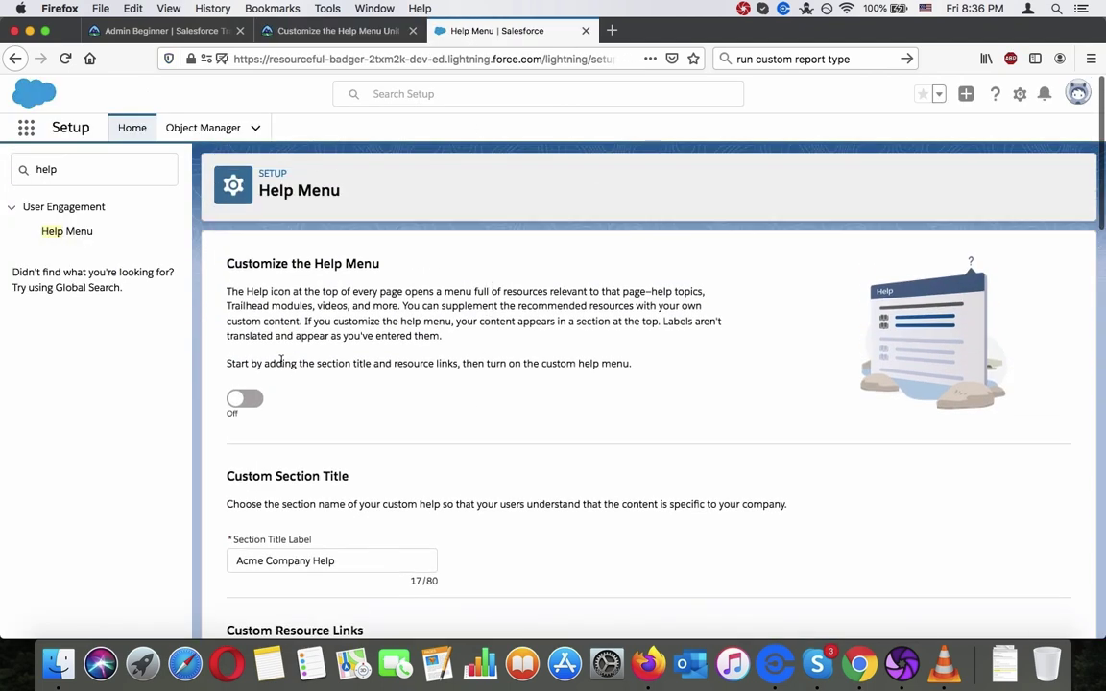
click(248, 398)
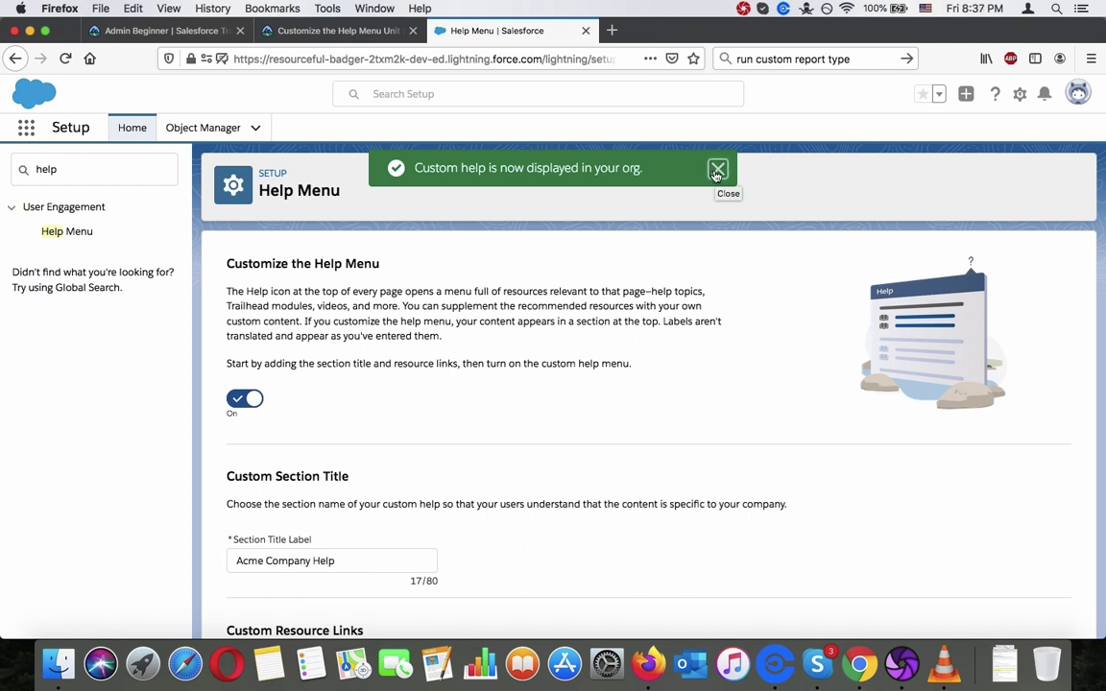
click(717, 171)
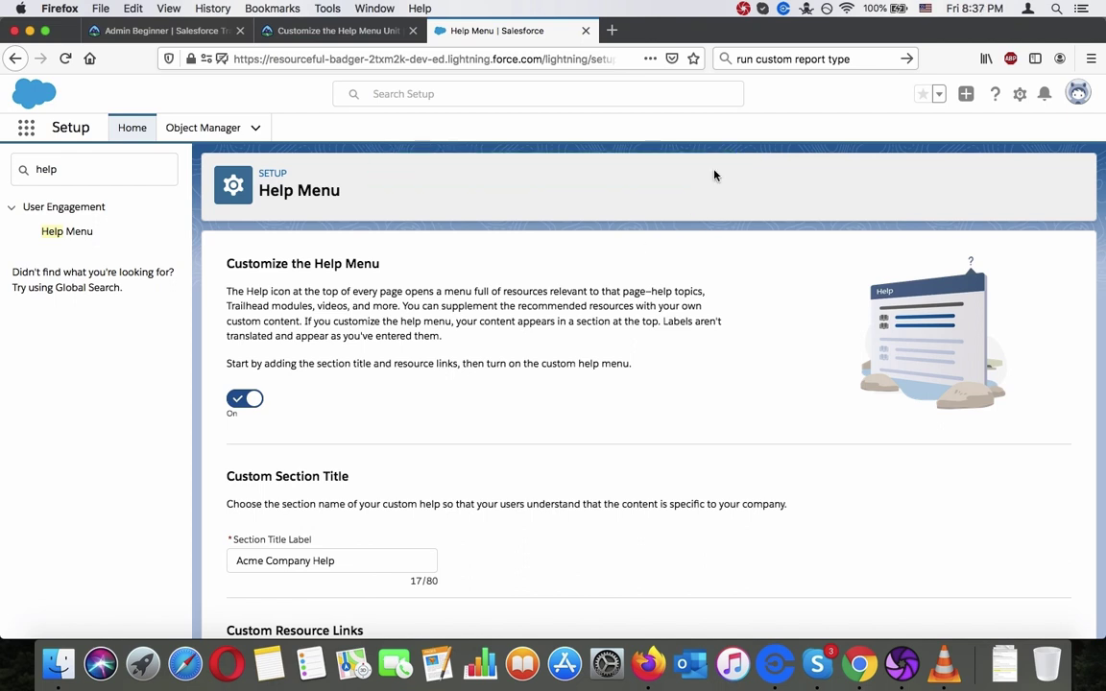
Recheck the Trailhead steps against the Help Menu setup page, and open the Sales app in a new browser tab
click(338, 30)
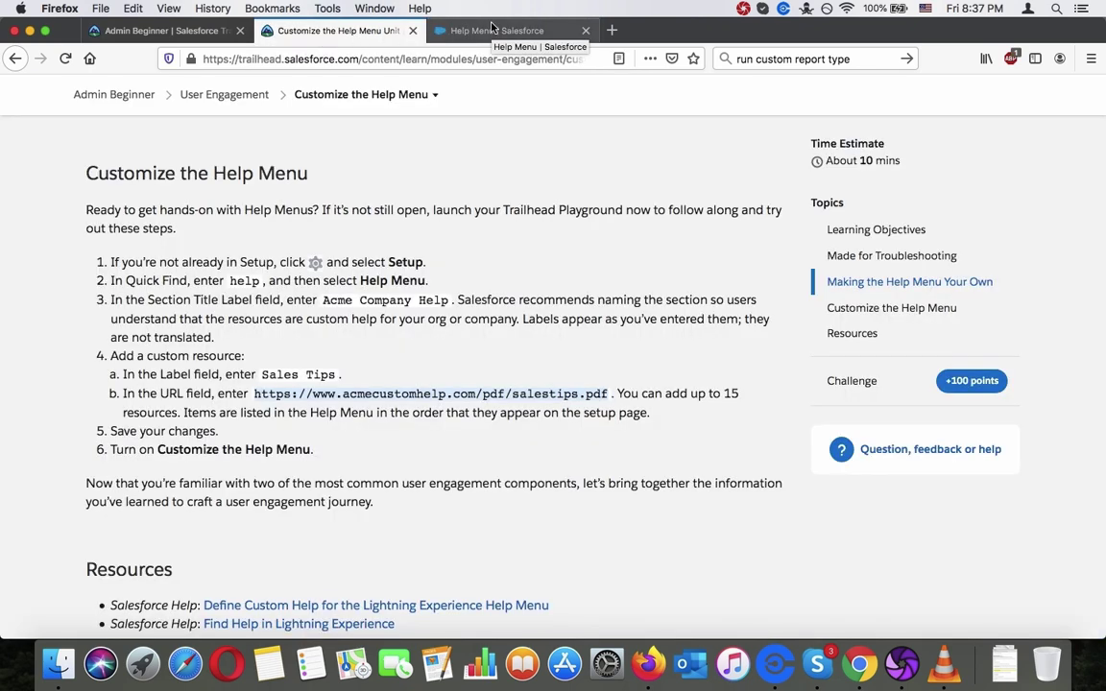
scroll(440, 202, down, 3)
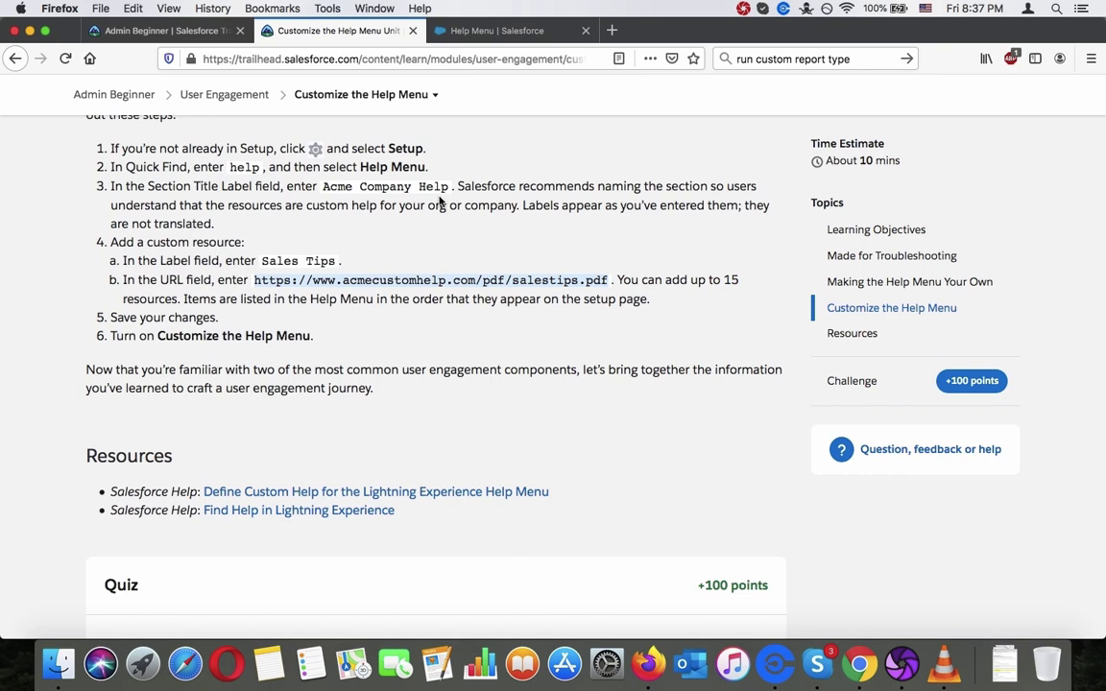
click(480, 29)
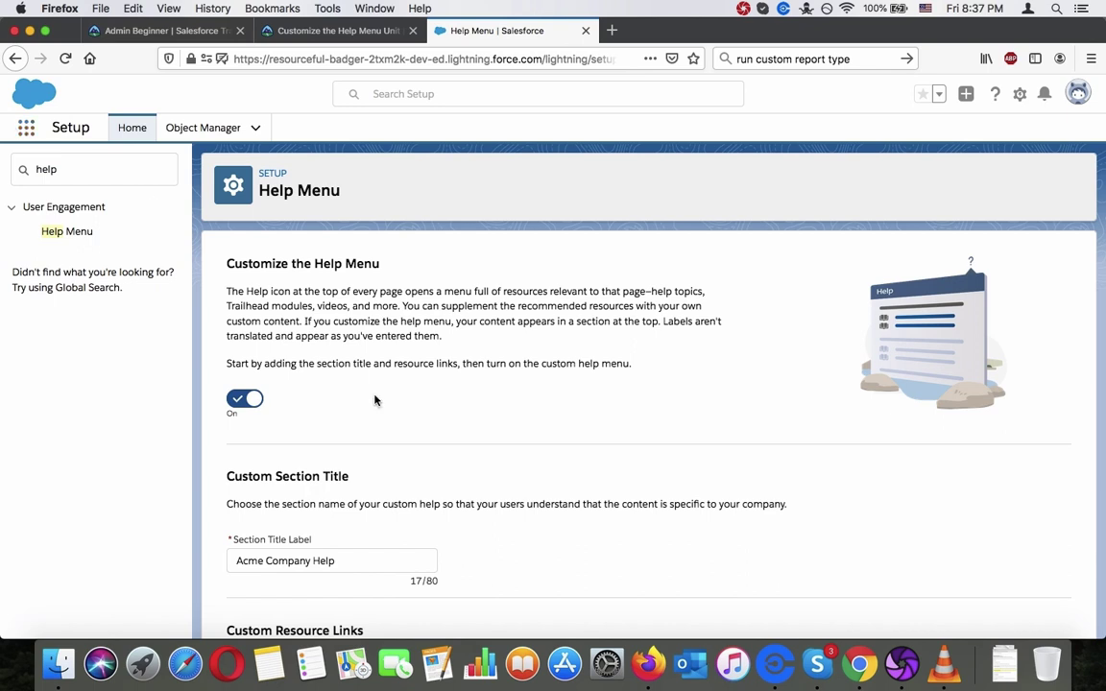
scroll(375, 401, down, 2)
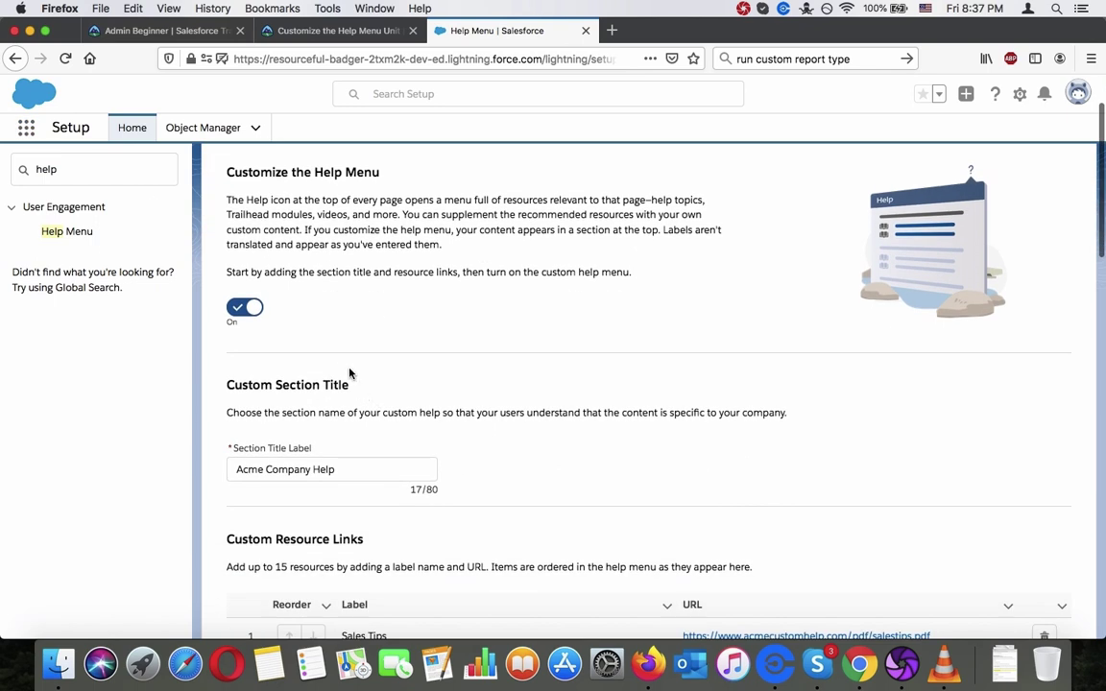
scroll(317, 336, up, 2)
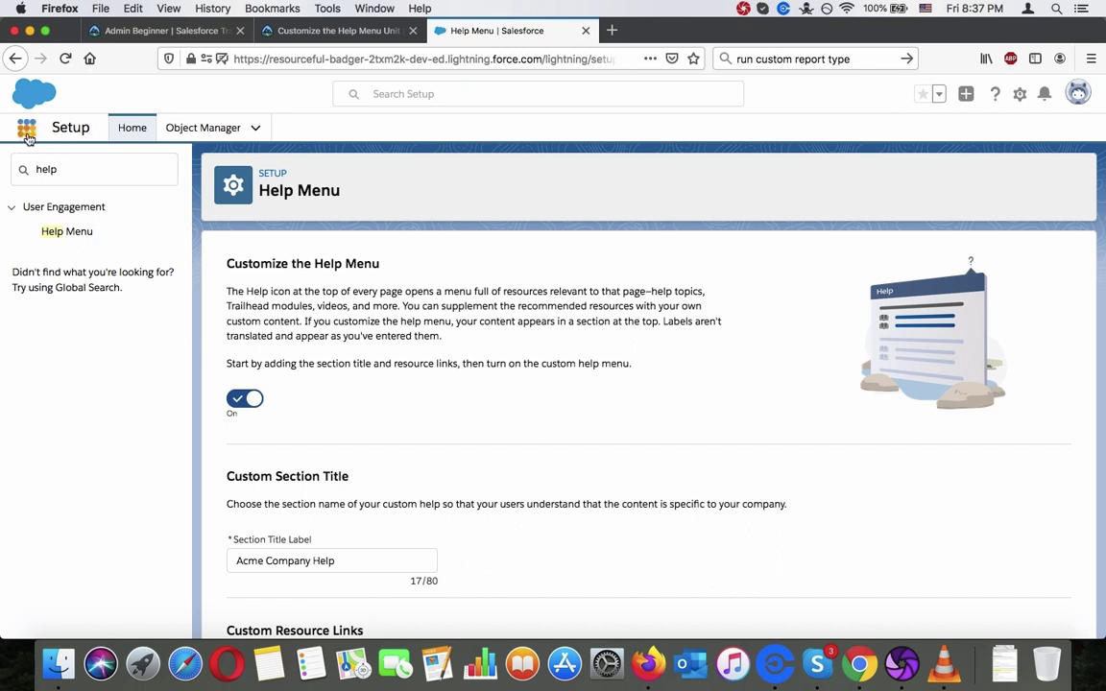
click(26, 129)
right_click(29, 140)
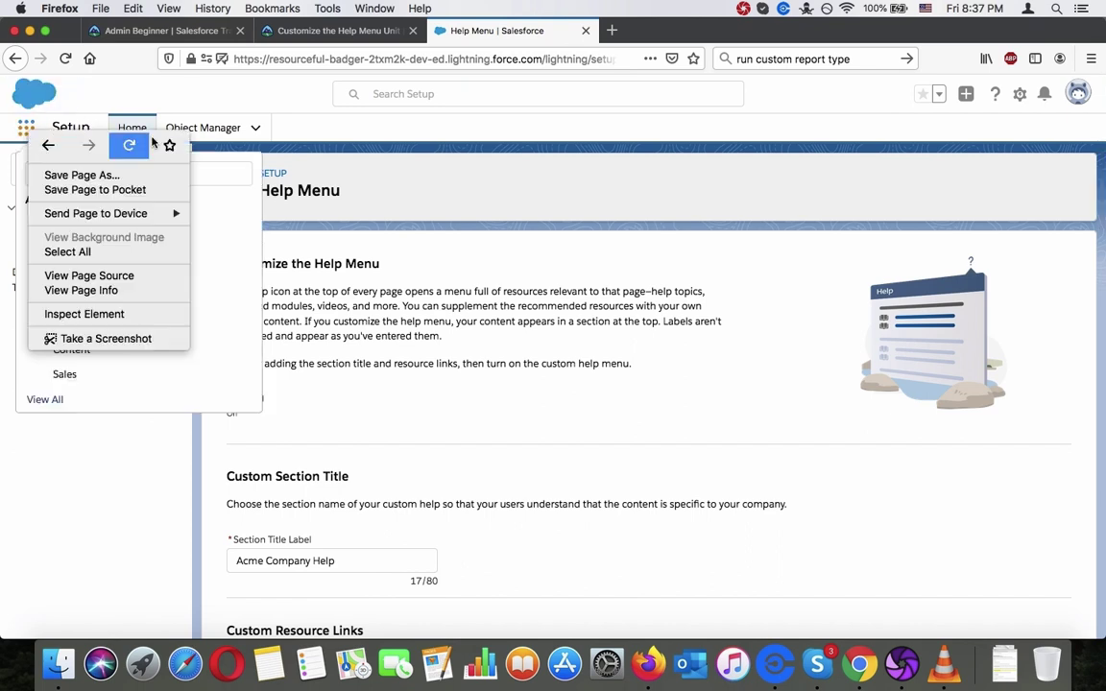
click(23, 117)
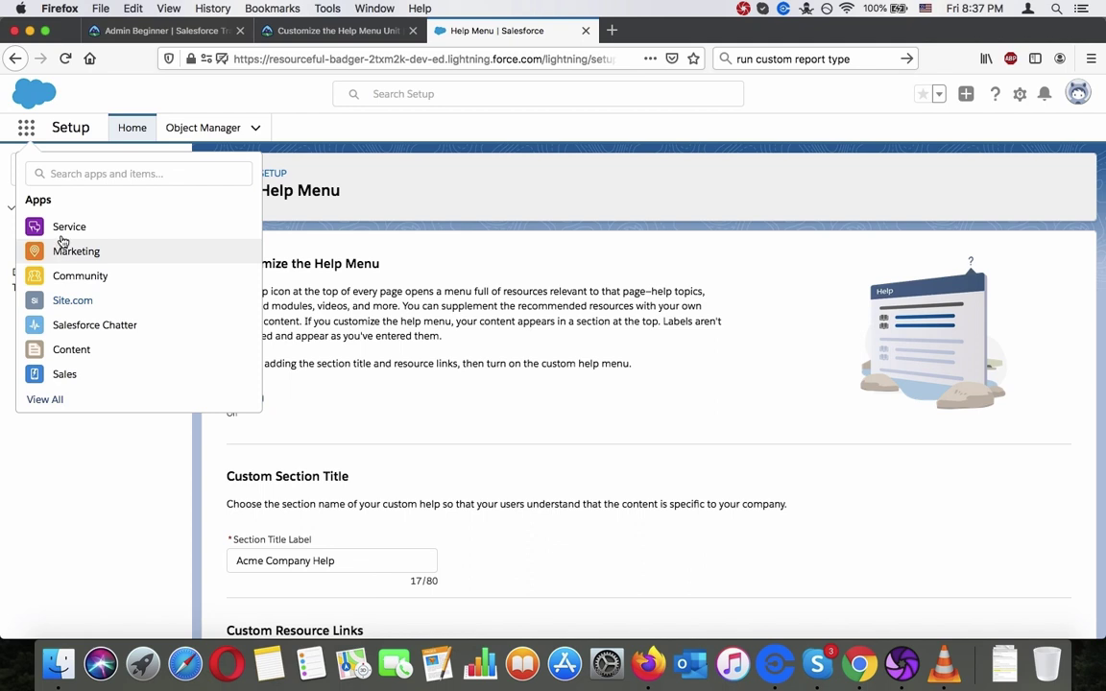
right_click(87, 376)
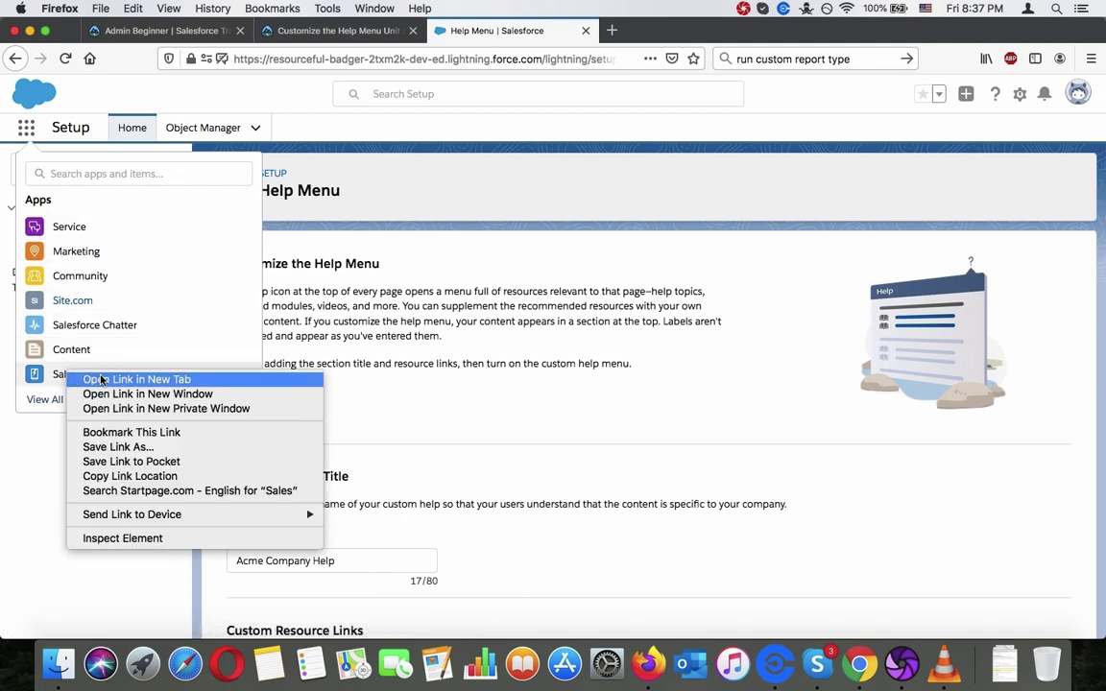
click(88, 379)
click(637, 36)
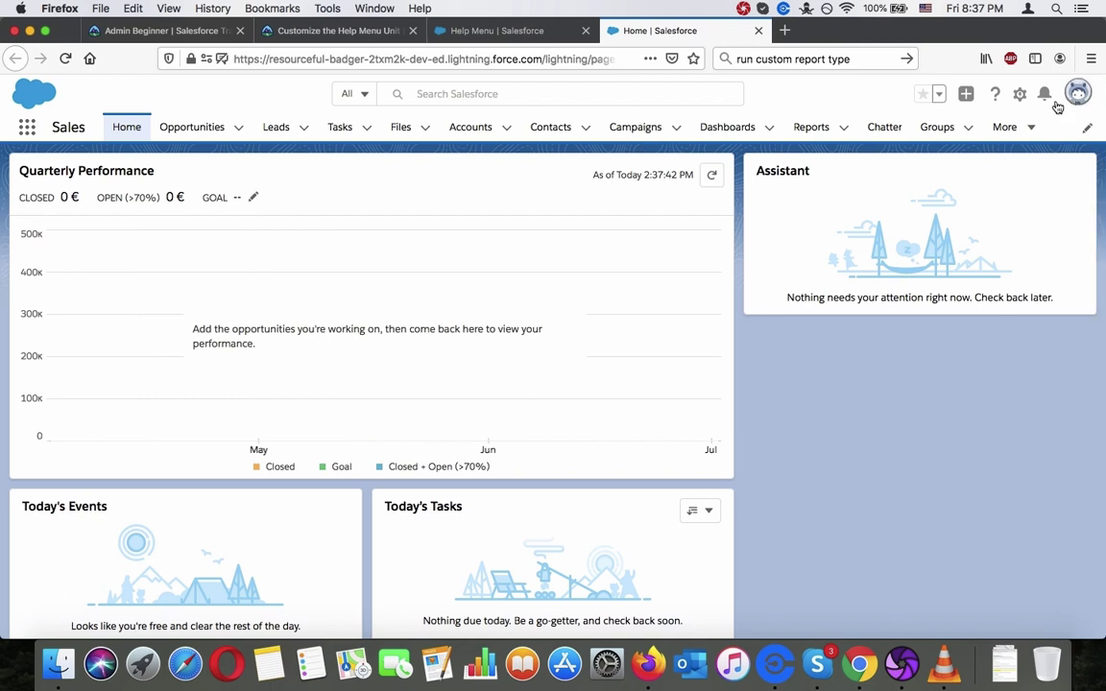
Check the Help & Training menu in the Sales app for the Acme Company Help section and its Sales Tips link
click(997, 93)
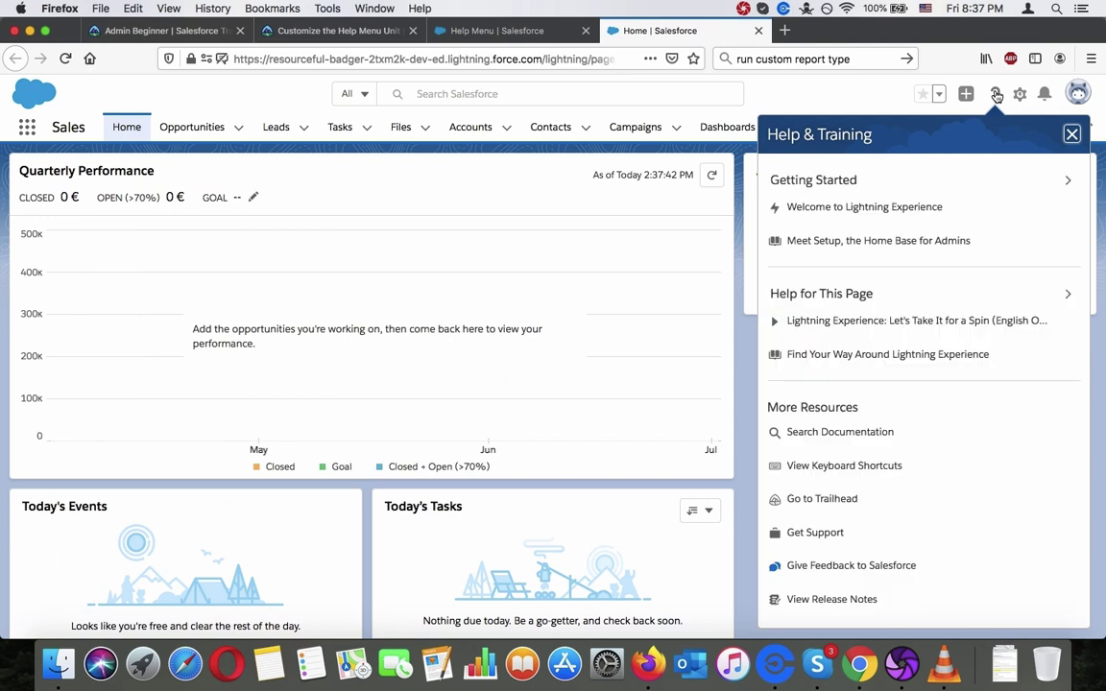
click(997, 93)
click(997, 93)
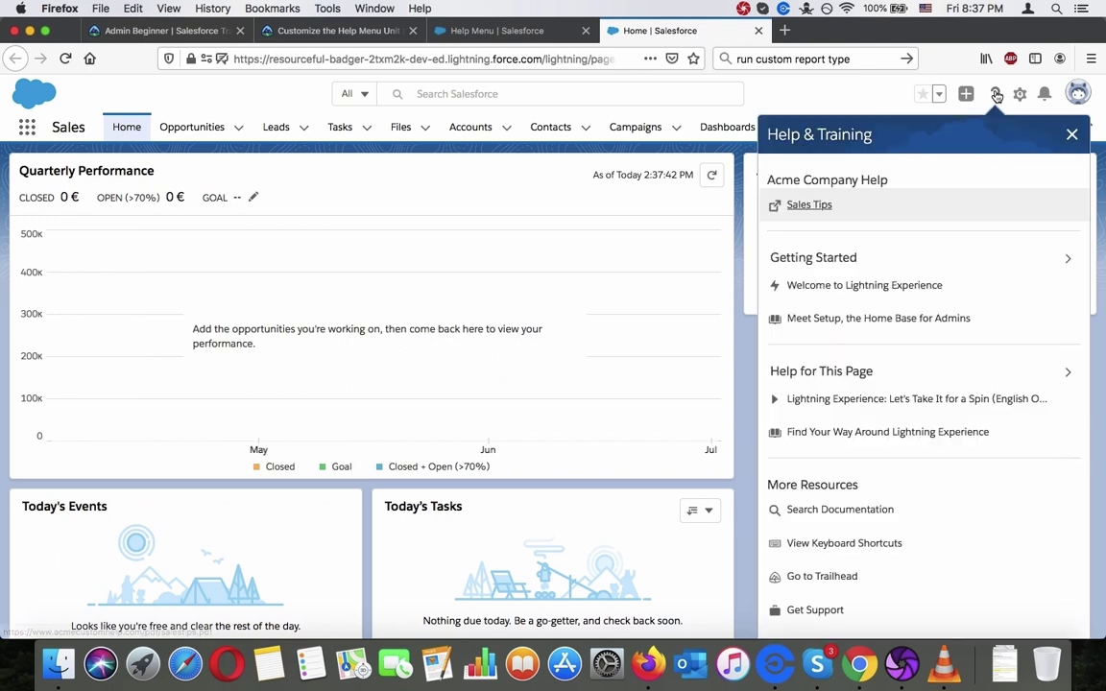
triple_click(787, 183)
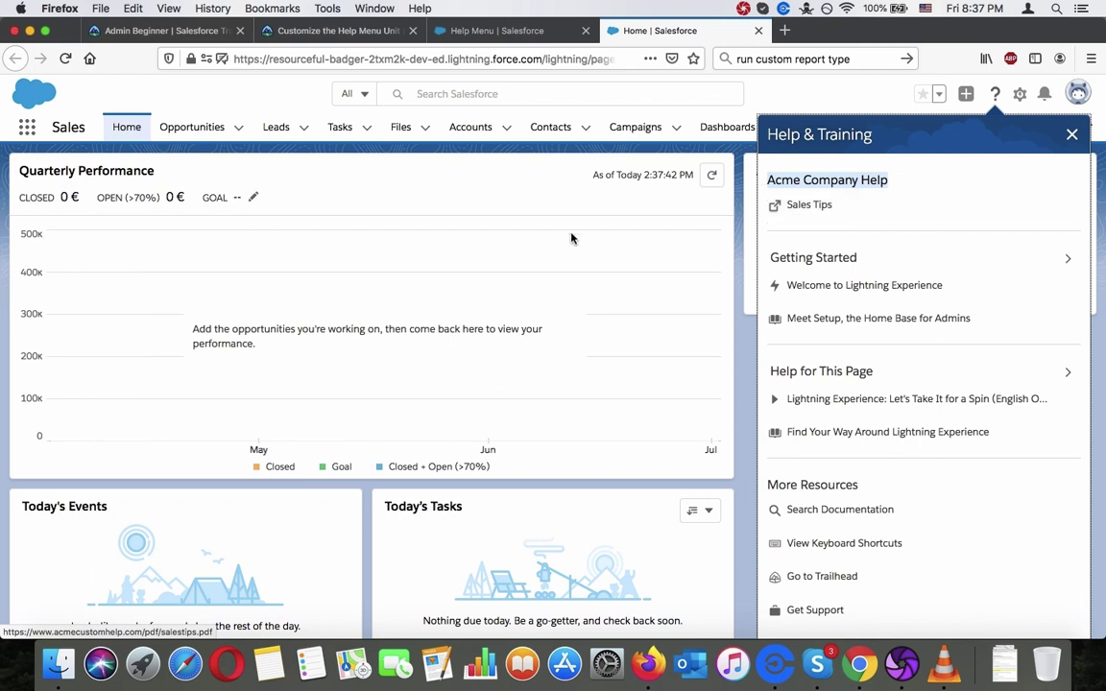
click(498, 176)
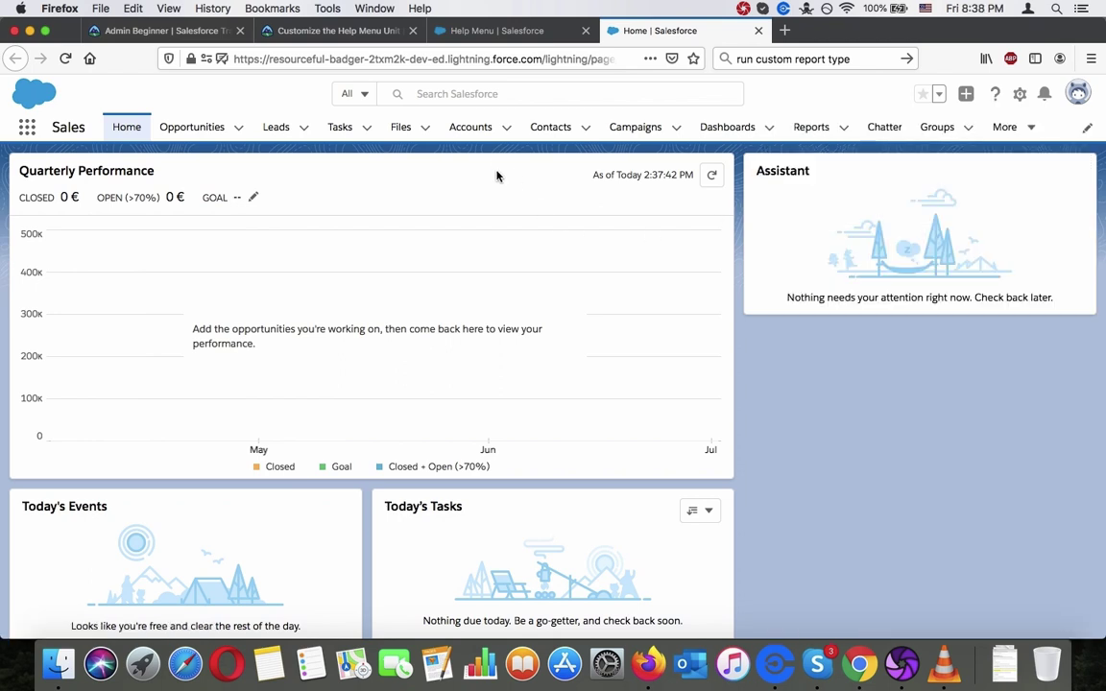
Return to the Trailhead unit and answer quiz question 1 with "To add a section to the Help Menu for your company's onboarding resources"
click(298, 39)
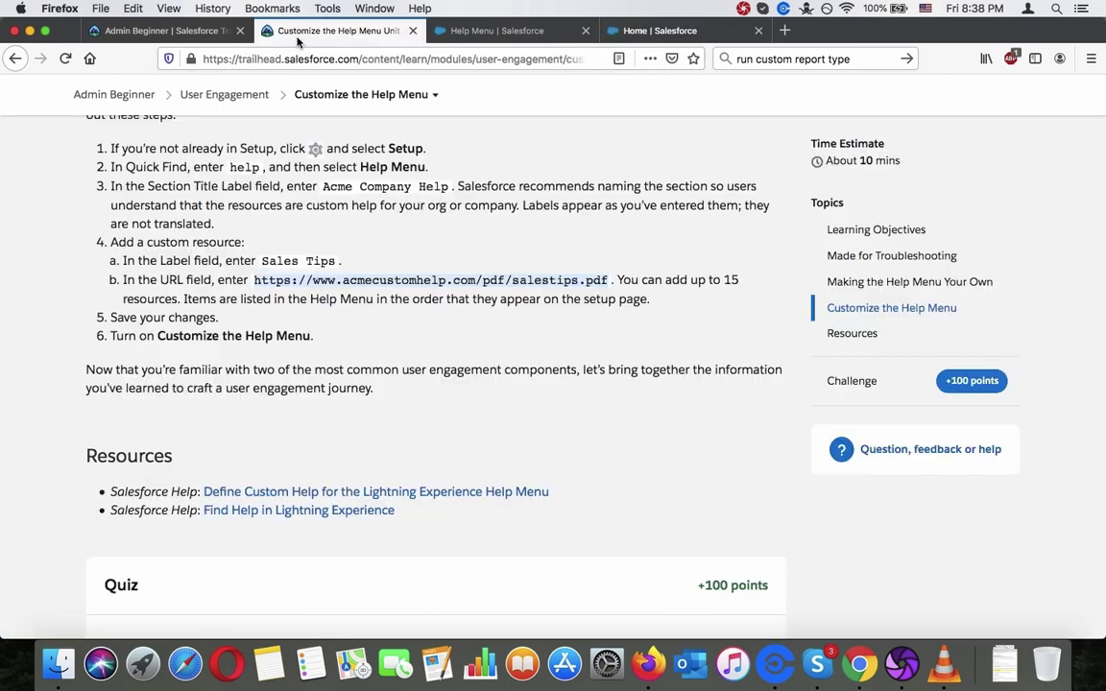
scroll(255, 274, down, 3)
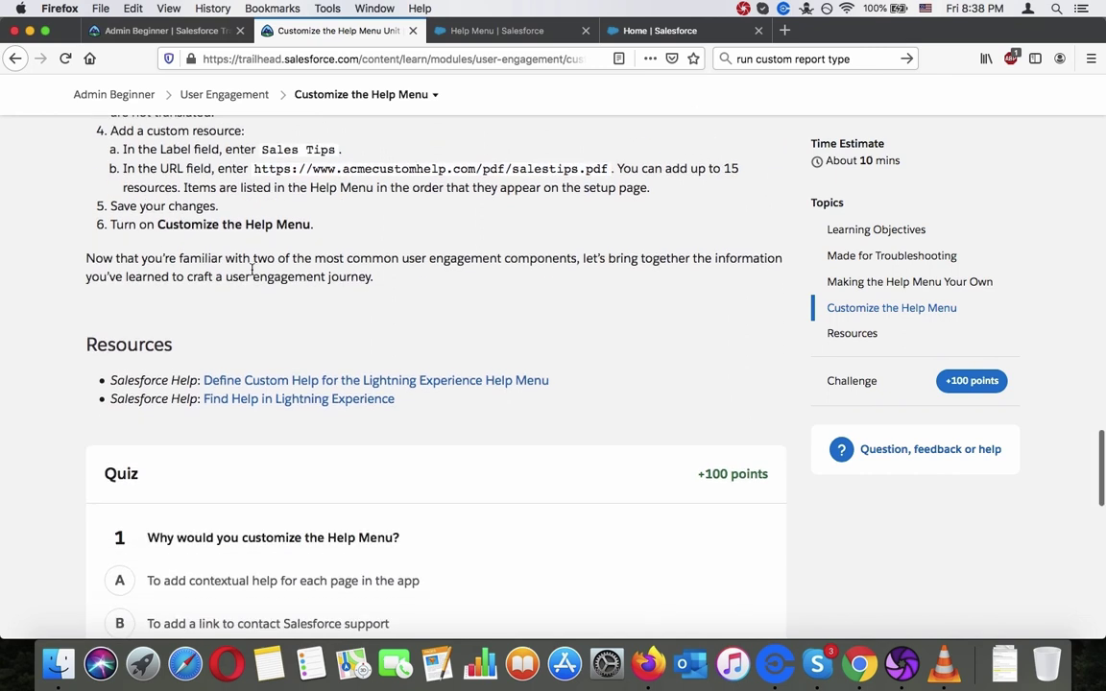
scroll(252, 273, down, 4)
scroll(253, 274, down, 2)
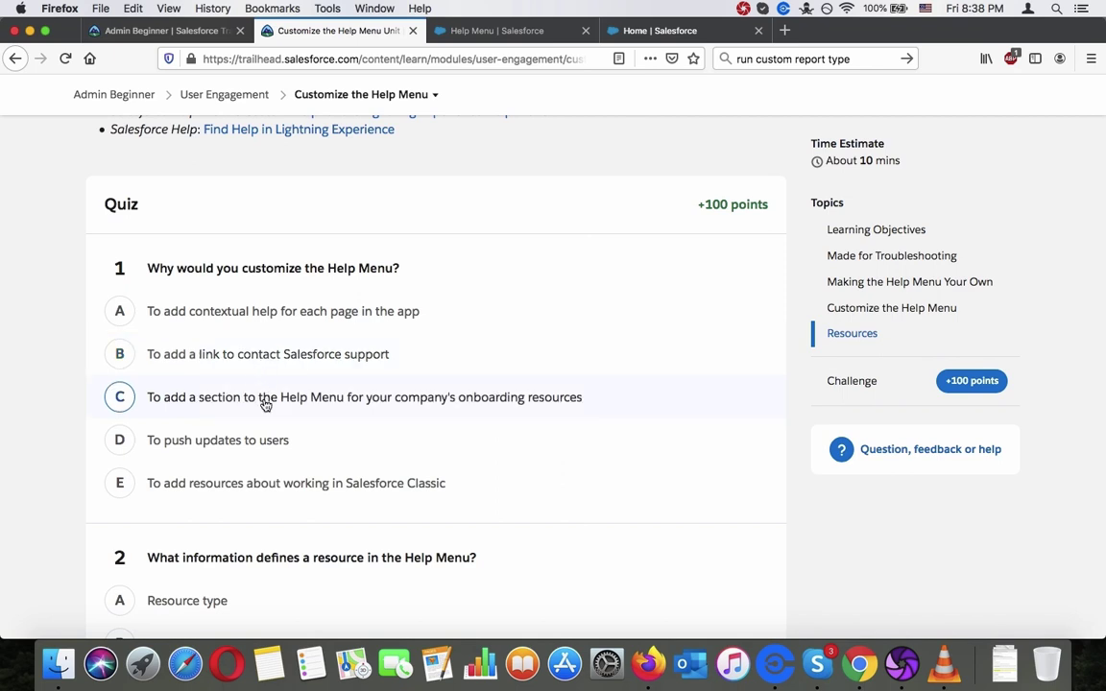
click(266, 405)
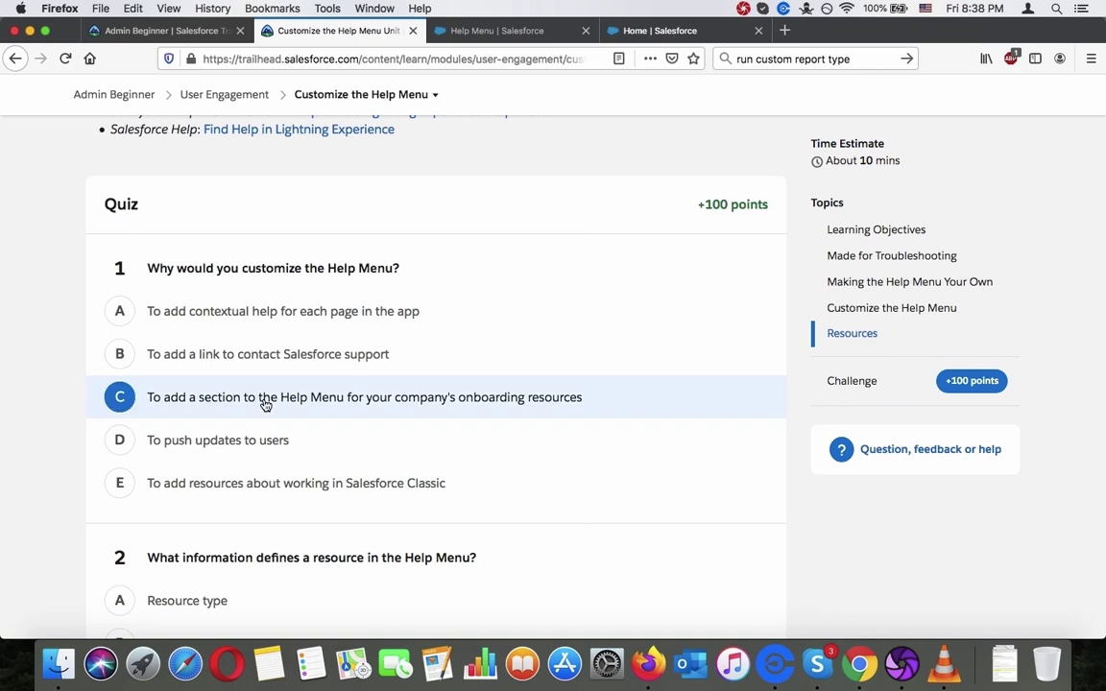
Search the Trailhead unit for "contex" and compare the passage on contextual help with the answer options of quiz question 1
scroll(266, 405, down, 1)
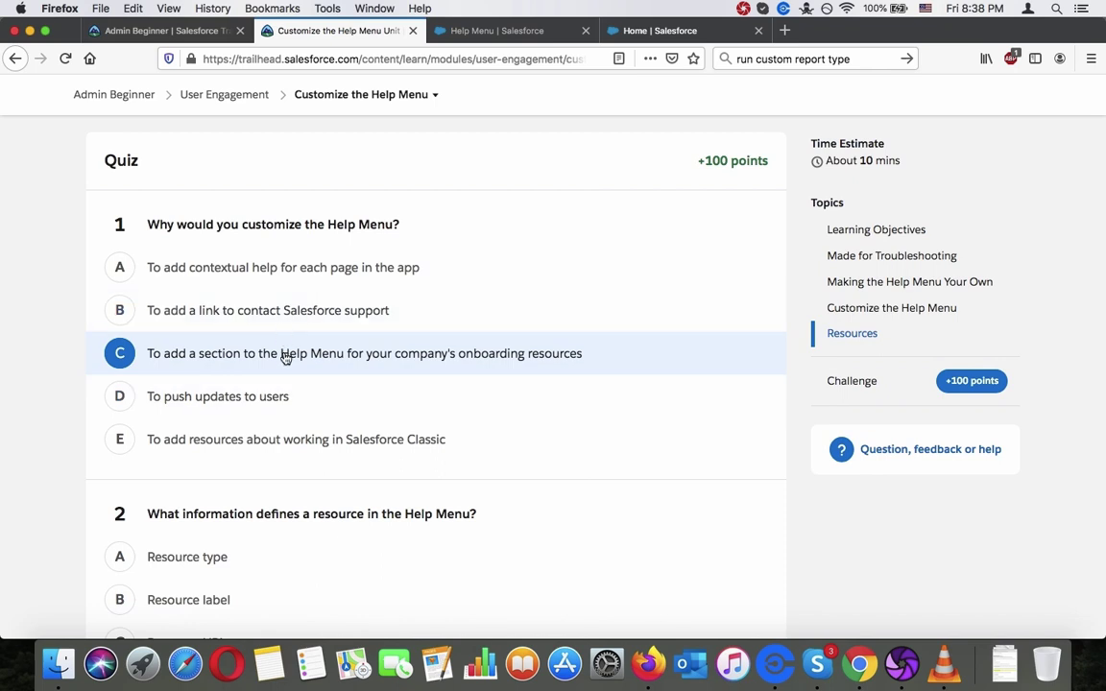
key(super+f)
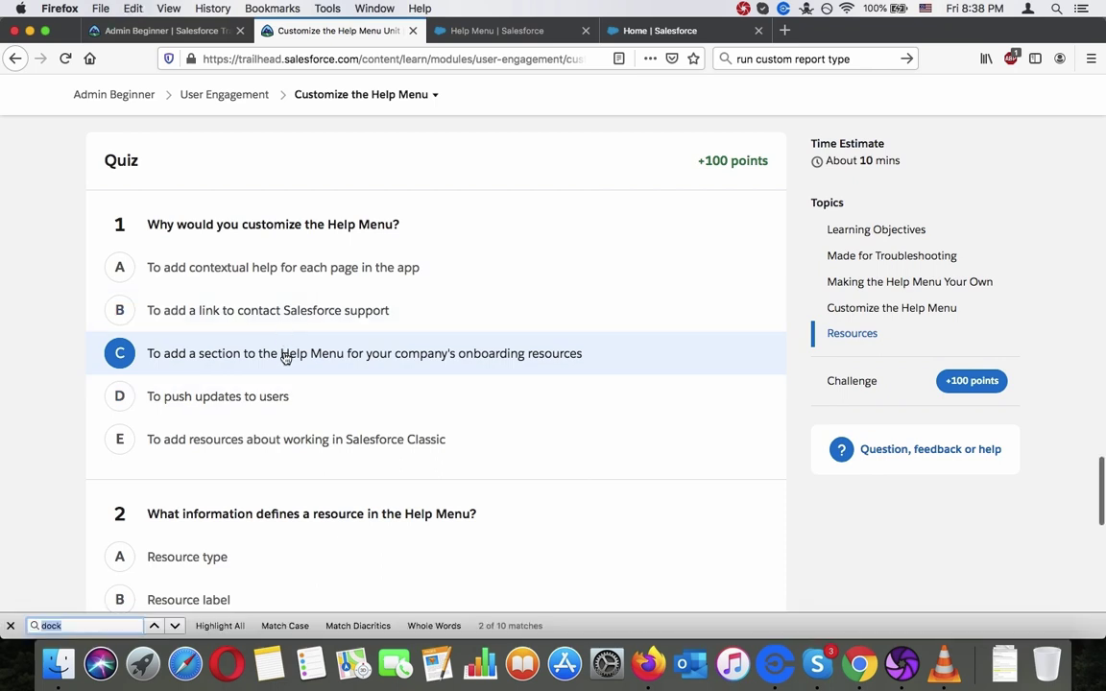
text(contex)
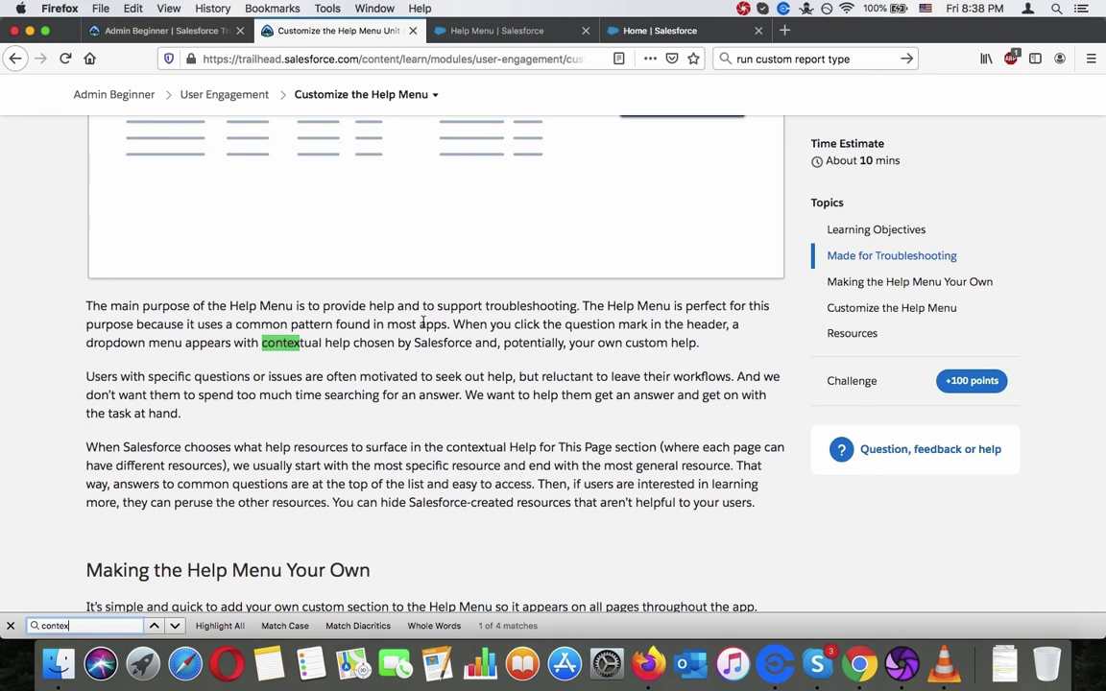
scroll(422, 324, down, 3)
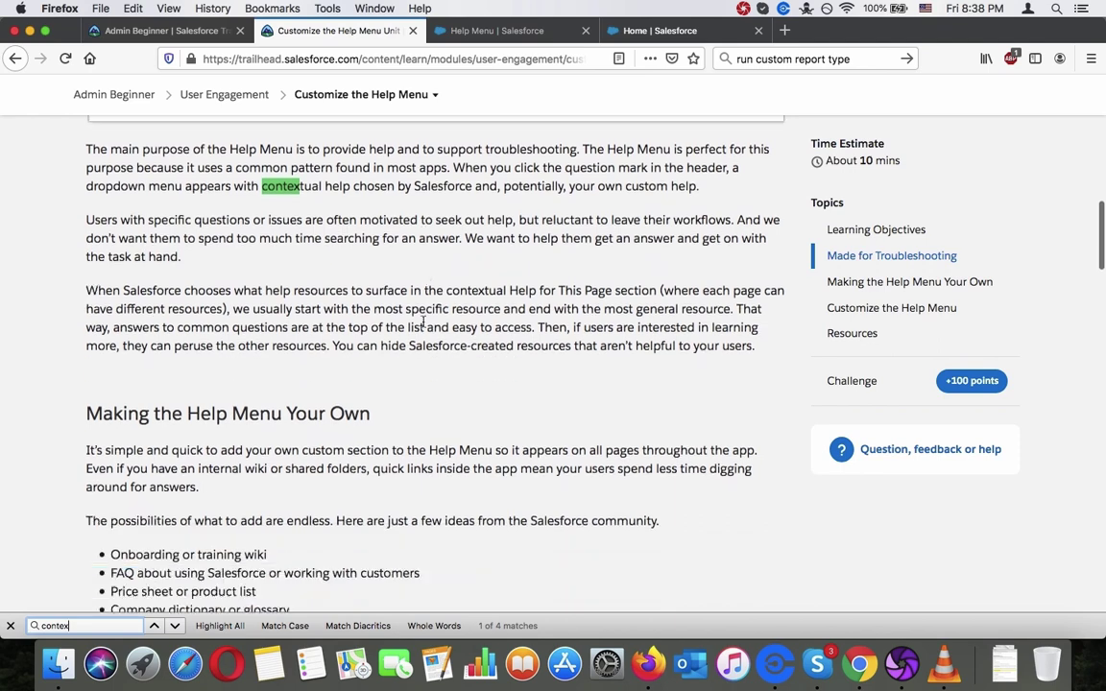
scroll(423, 322, down, 20)
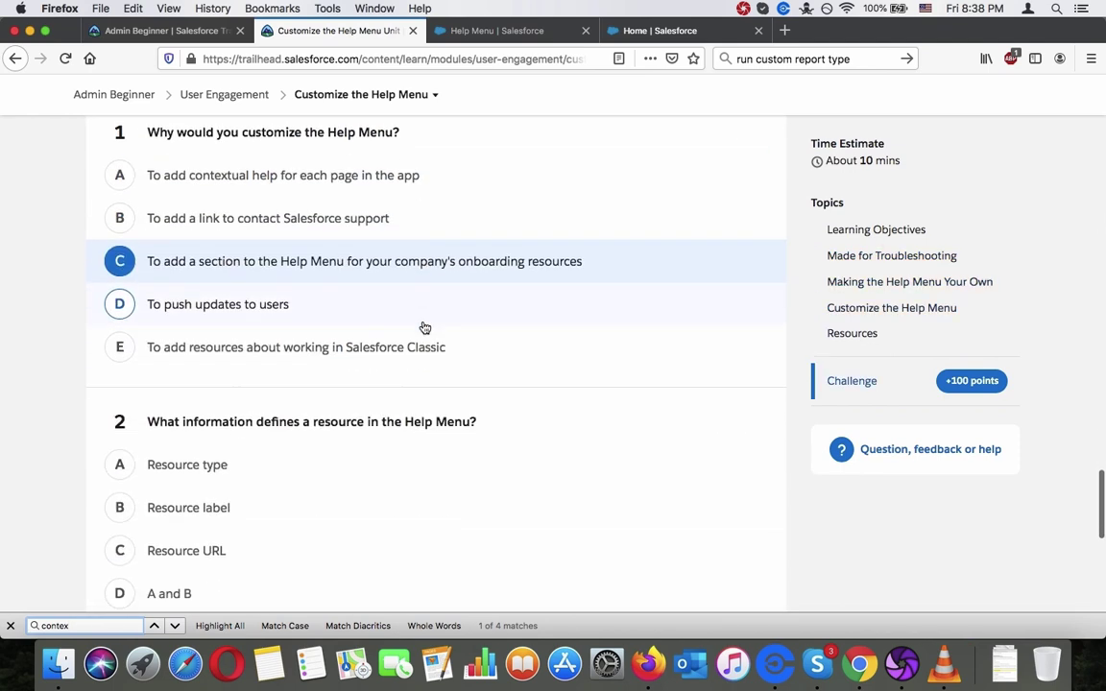
scroll(424, 328, up, 2)
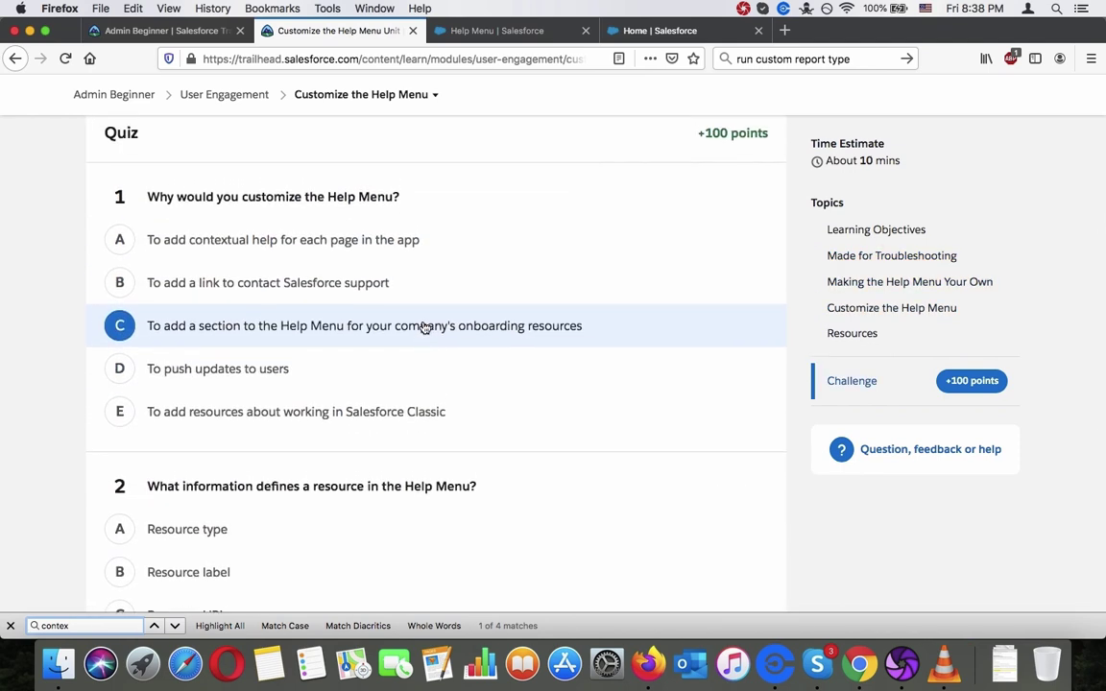
scroll(423, 328, up, 20)
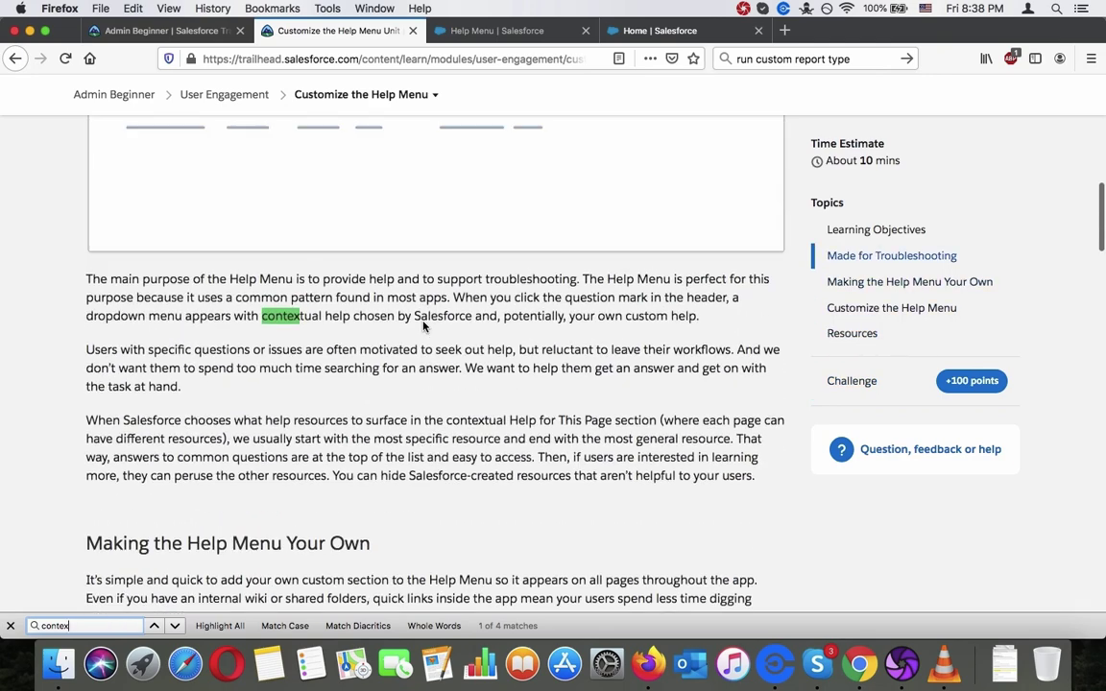
scroll(424, 328, down, 2)
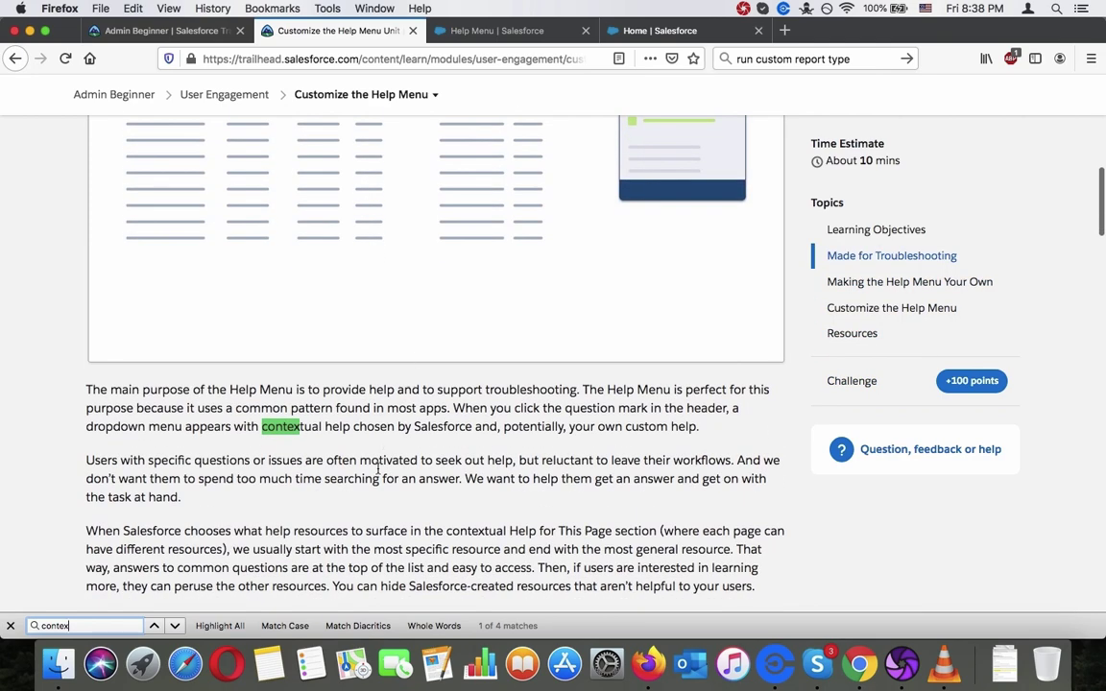
scroll(379, 469, down, 1)
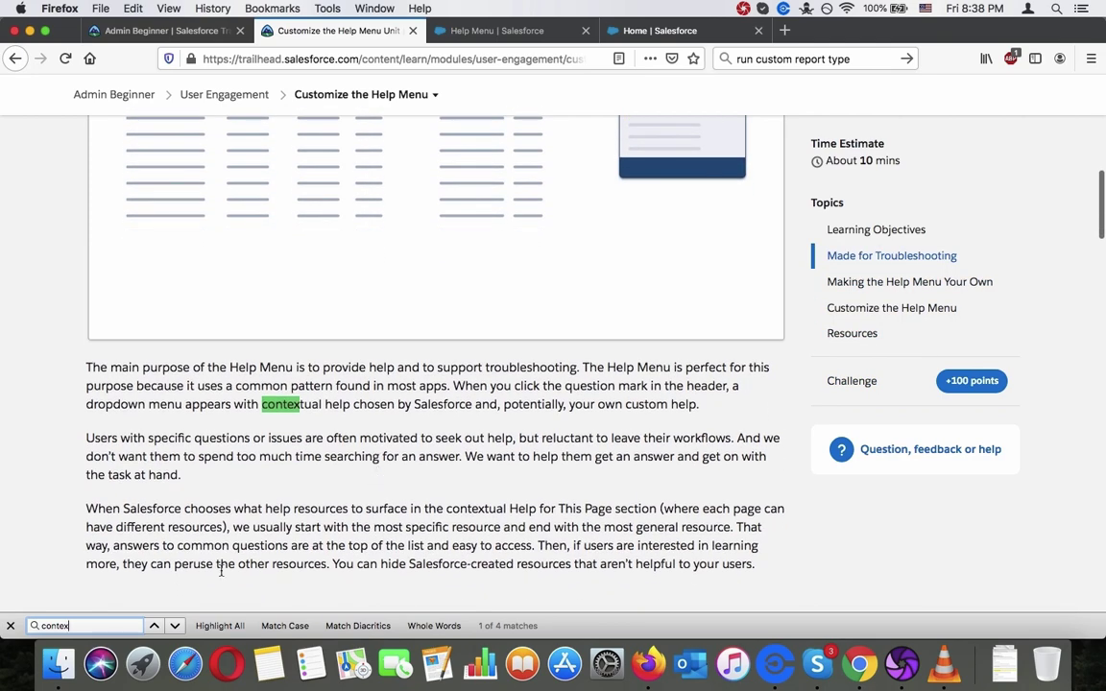
Search the unit for "customi" and highlight the sentence about adding contextual help for each page under Making the Help Menu Your Own
double_click(85, 626)
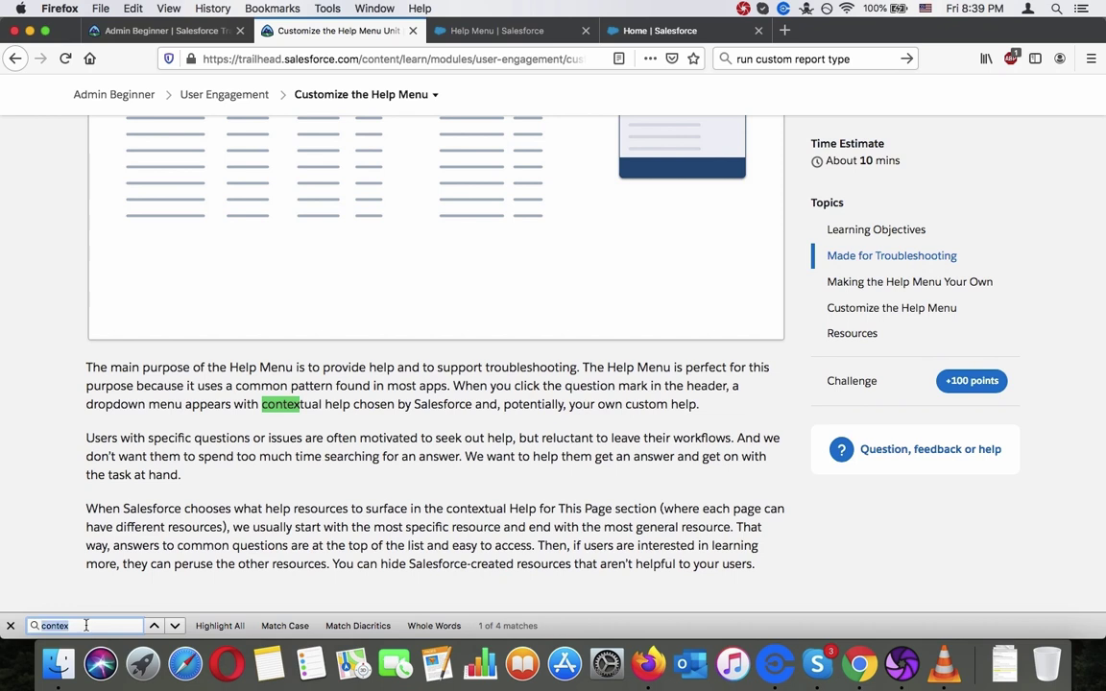
text(cu)
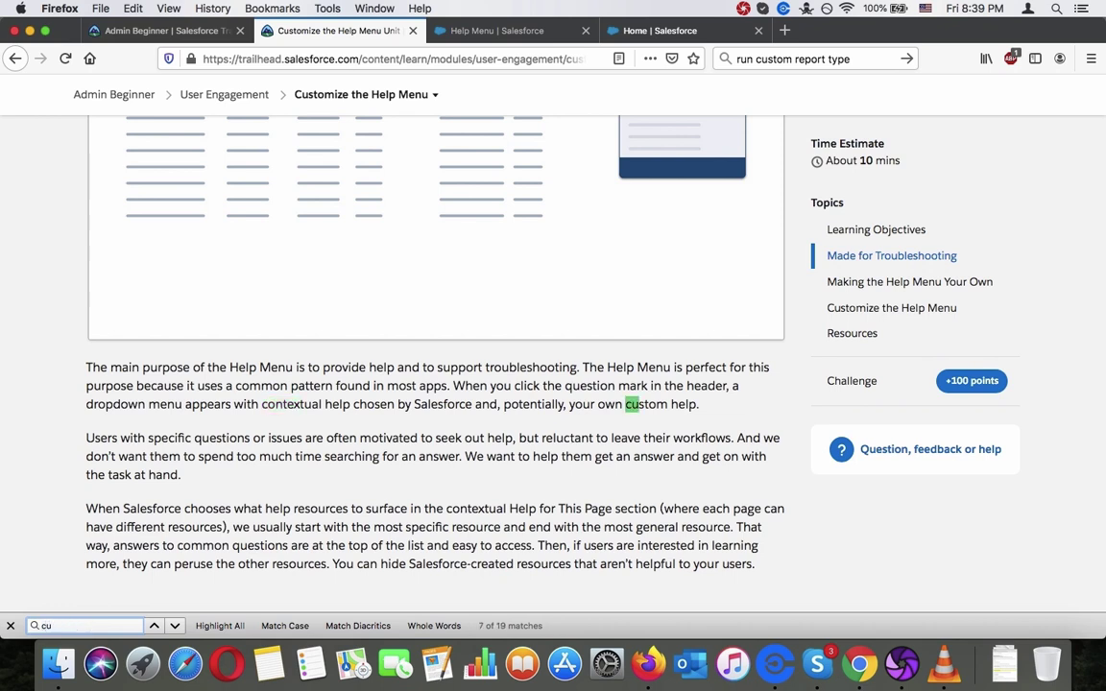
text(stomu)
key(BackSpace)
text(i)
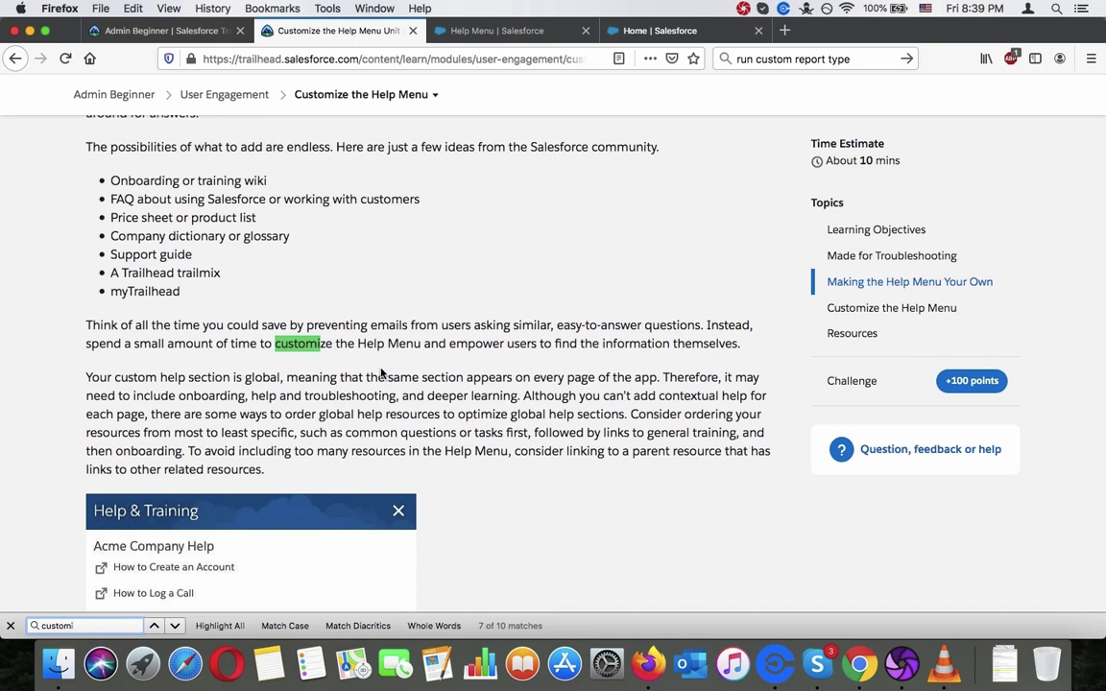
scroll(355, 384, down, 2)
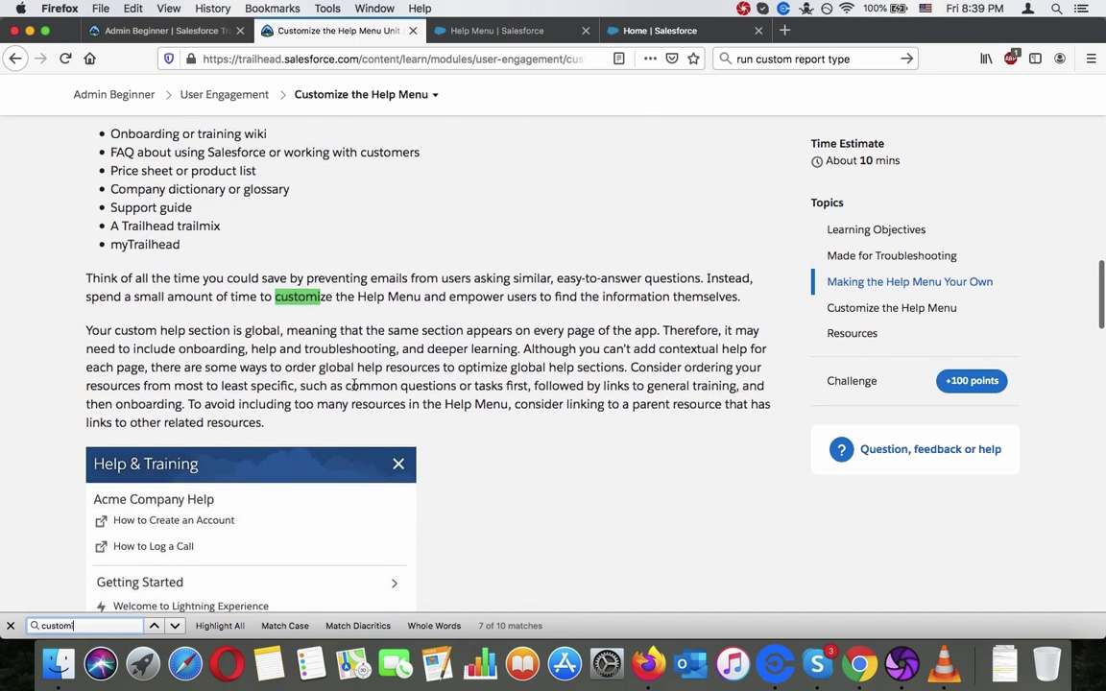
scroll(354, 384, down, 1)
scroll(354, 384, down, 1)
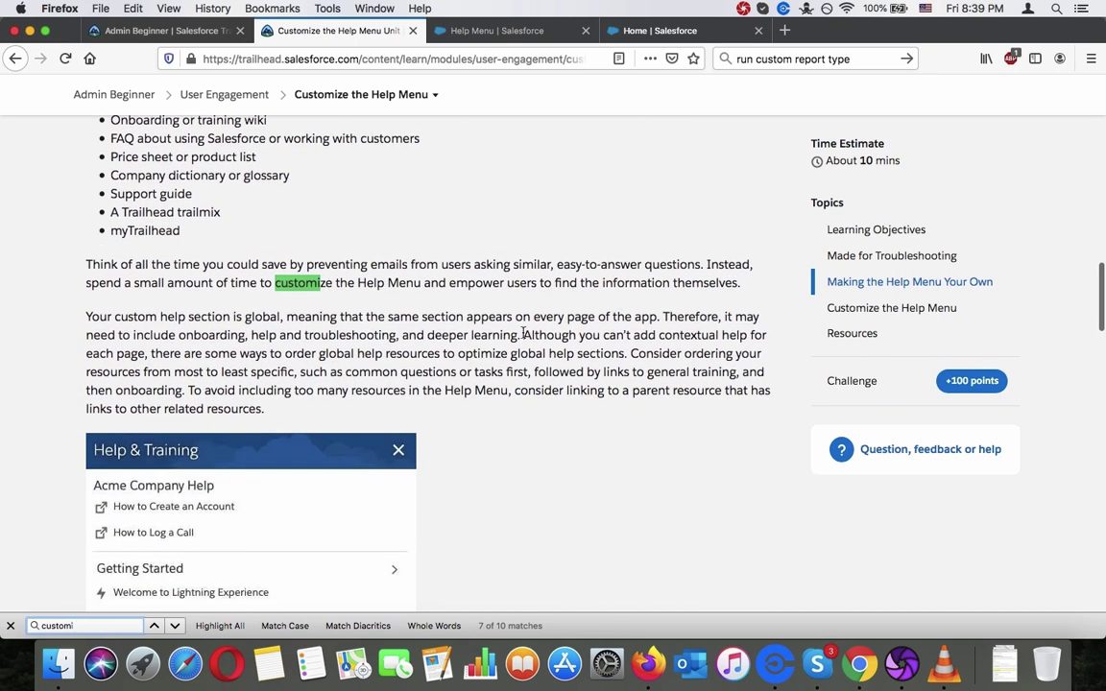
drag(528, 334, 514, 353)
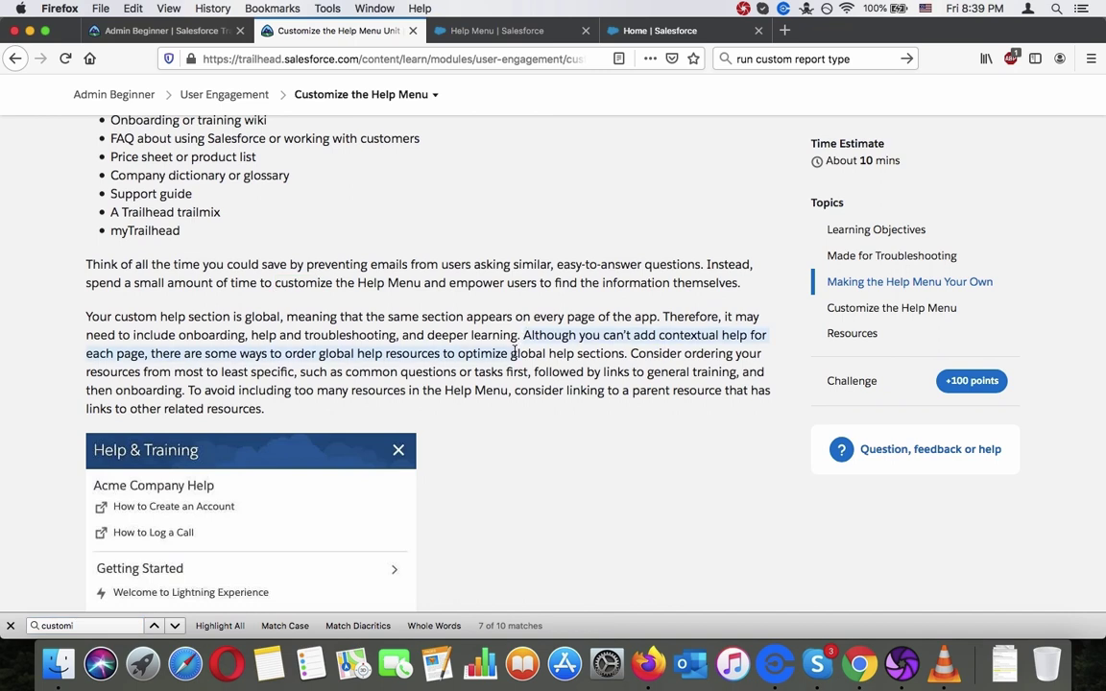
Return to the quiz and review the answer options of question 1 and the wording of question 2
scroll(515, 355, down, 10)
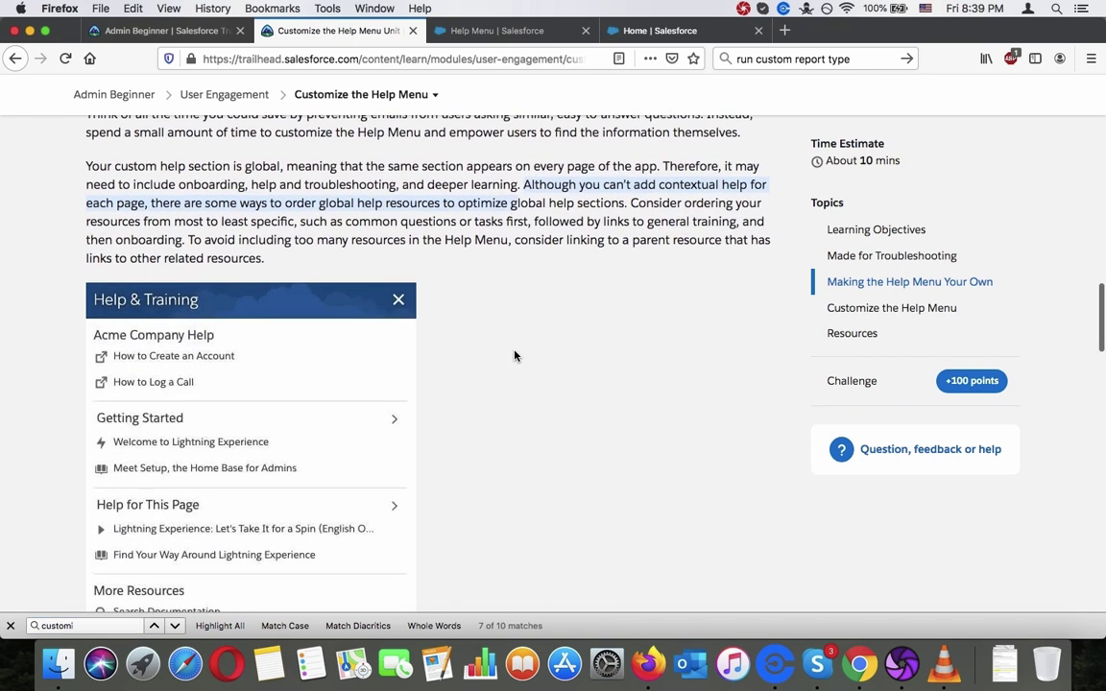
scroll(515, 356, down, 20)
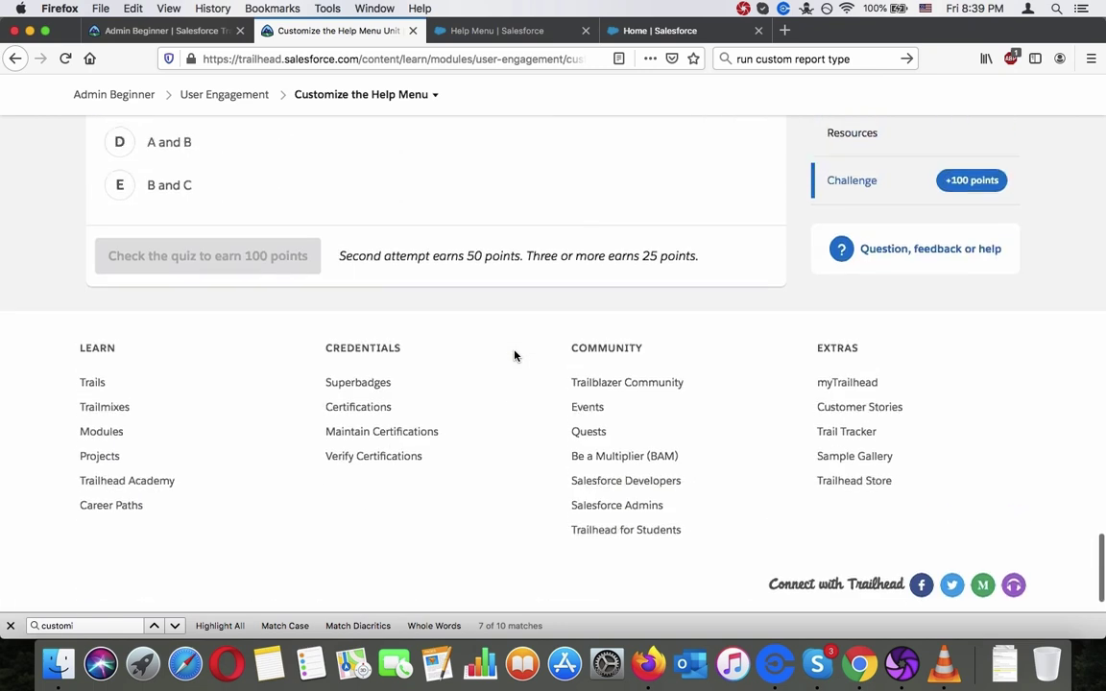
scroll(515, 357, up, 15)
scroll(514, 355, down, 5)
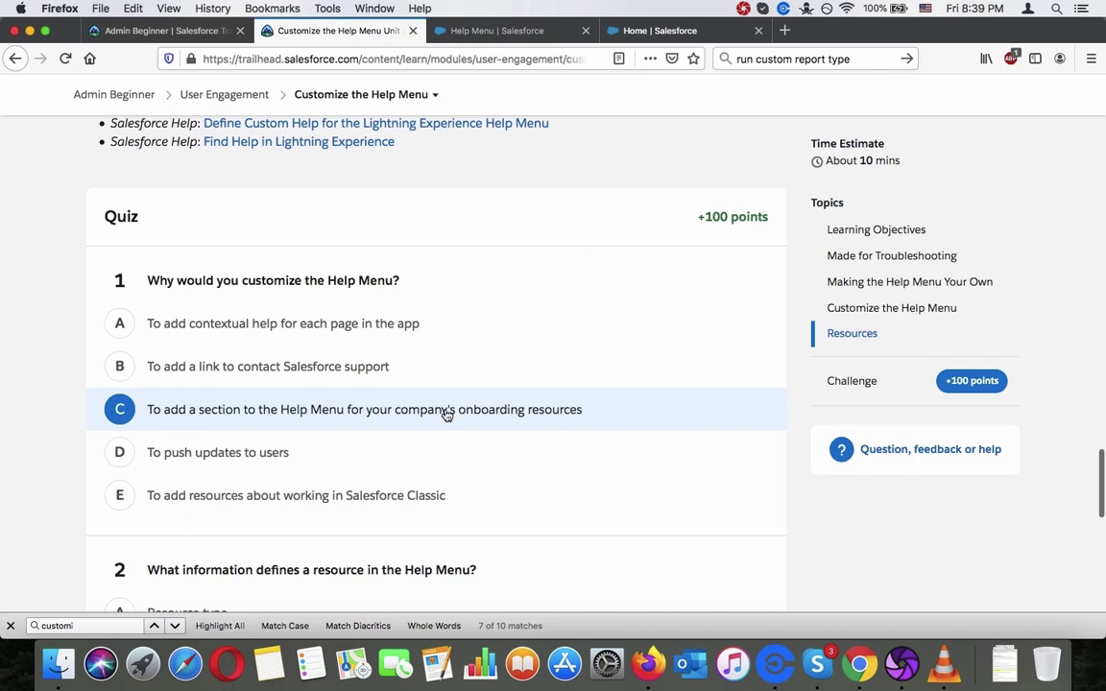
scroll(447, 413, down, 3)
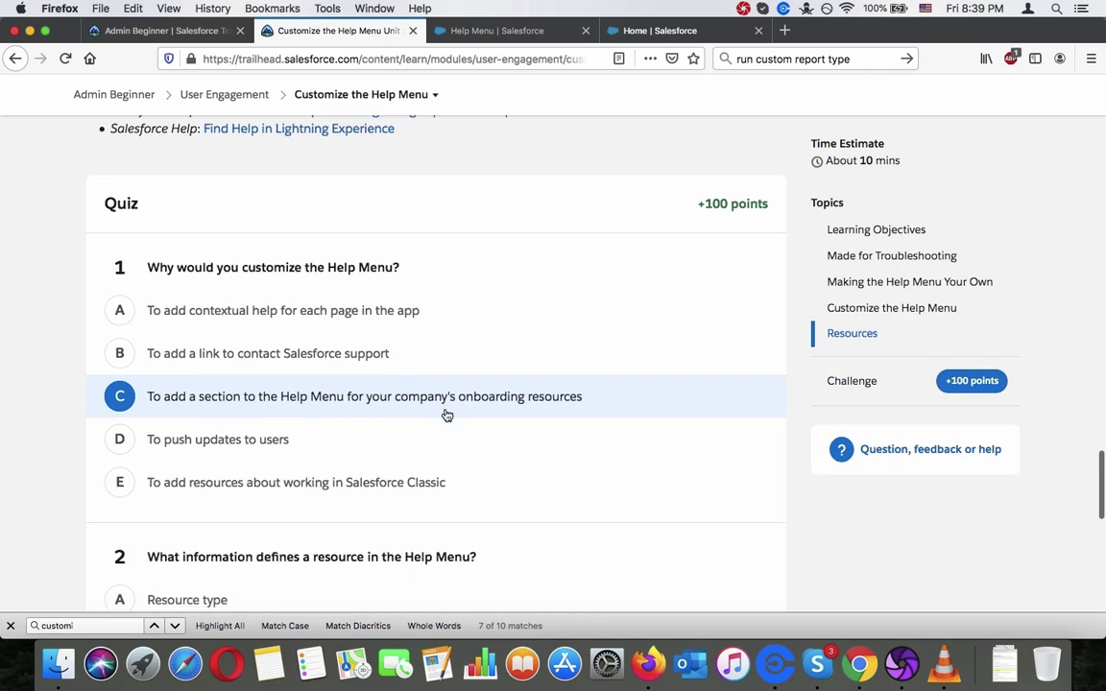
scroll(446, 413, down, 2)
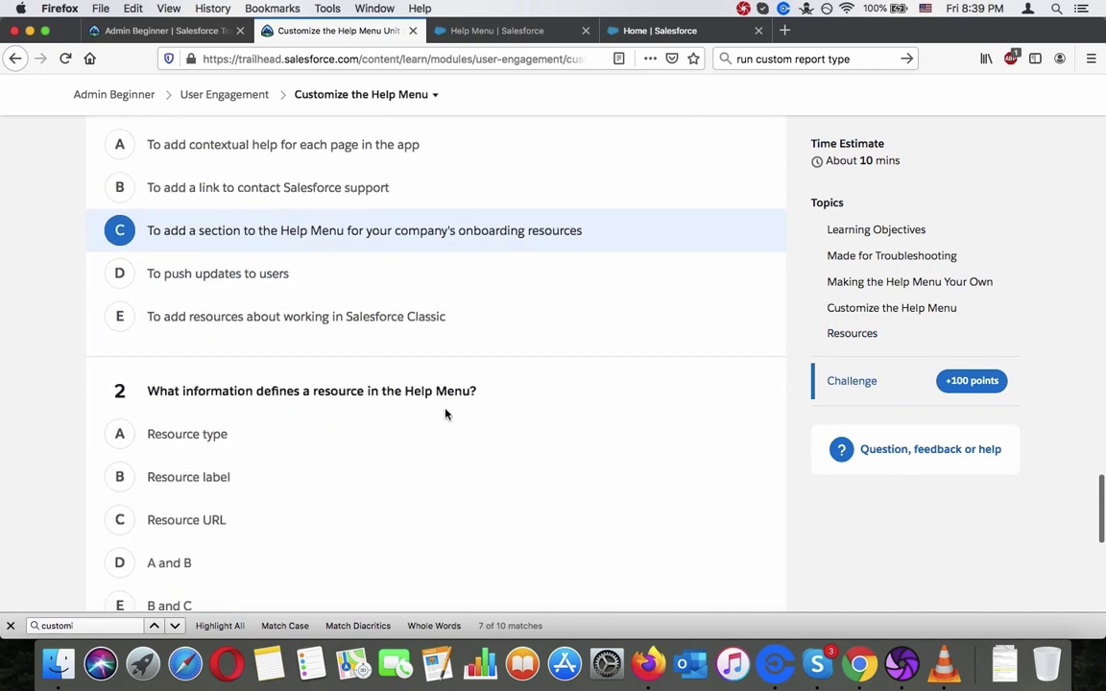
Search the unit for "onboar" to check the onboarding answer, return to the quiz and close the page search
click(80, 625)
key(super+a)
text(on)
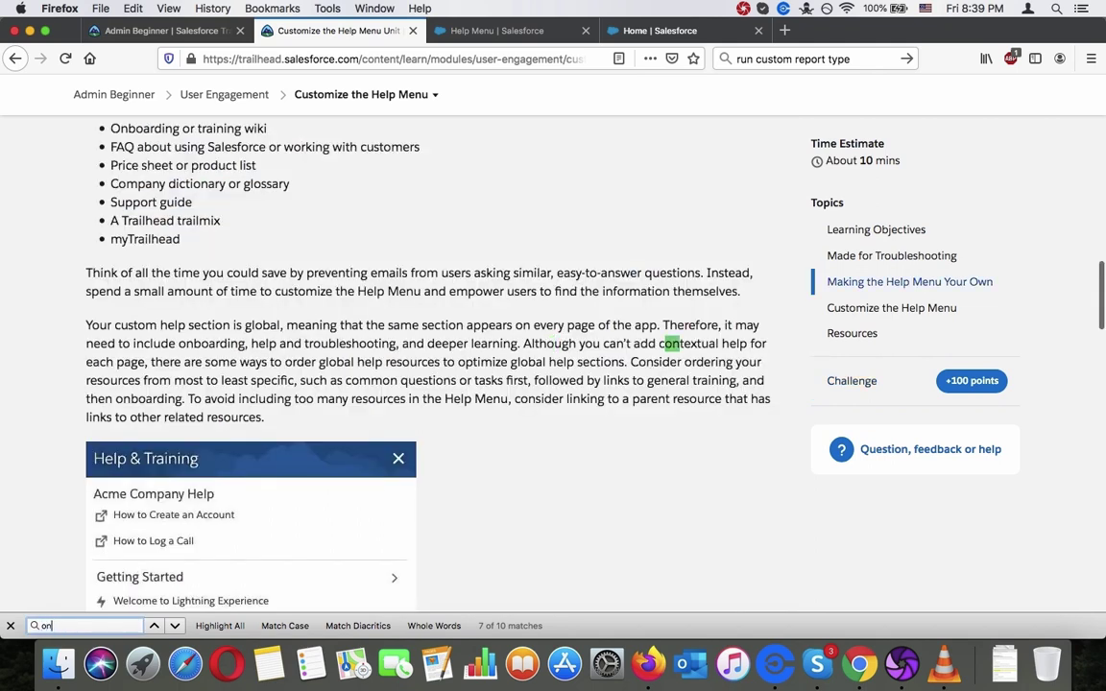
text(boar)
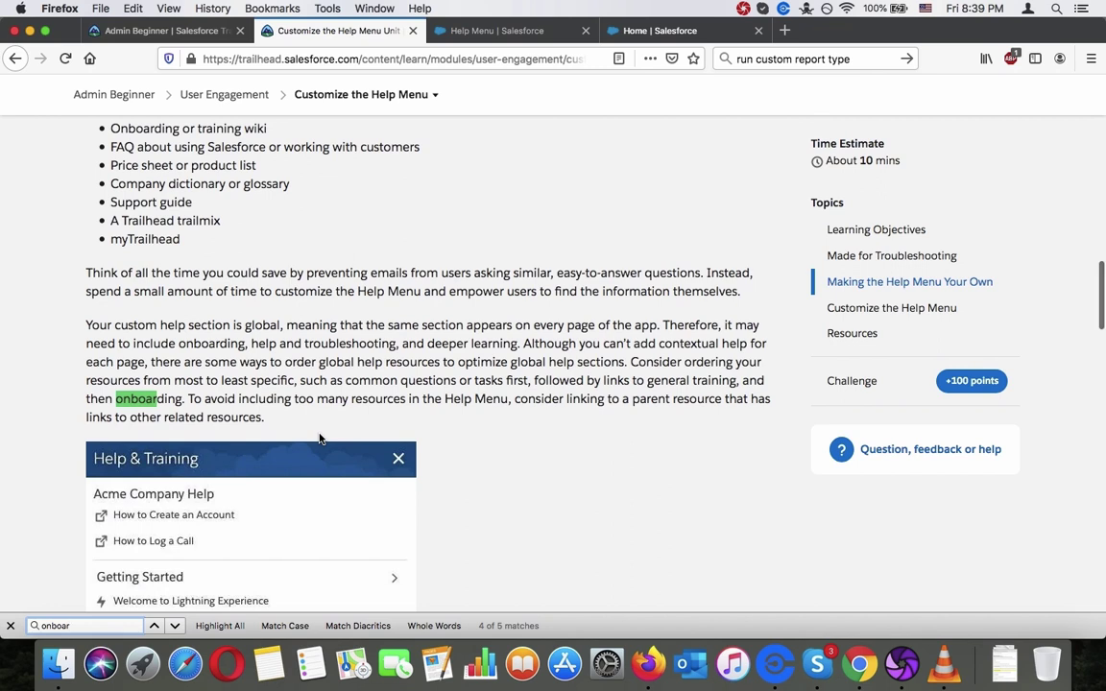
scroll(320, 438, down, 15)
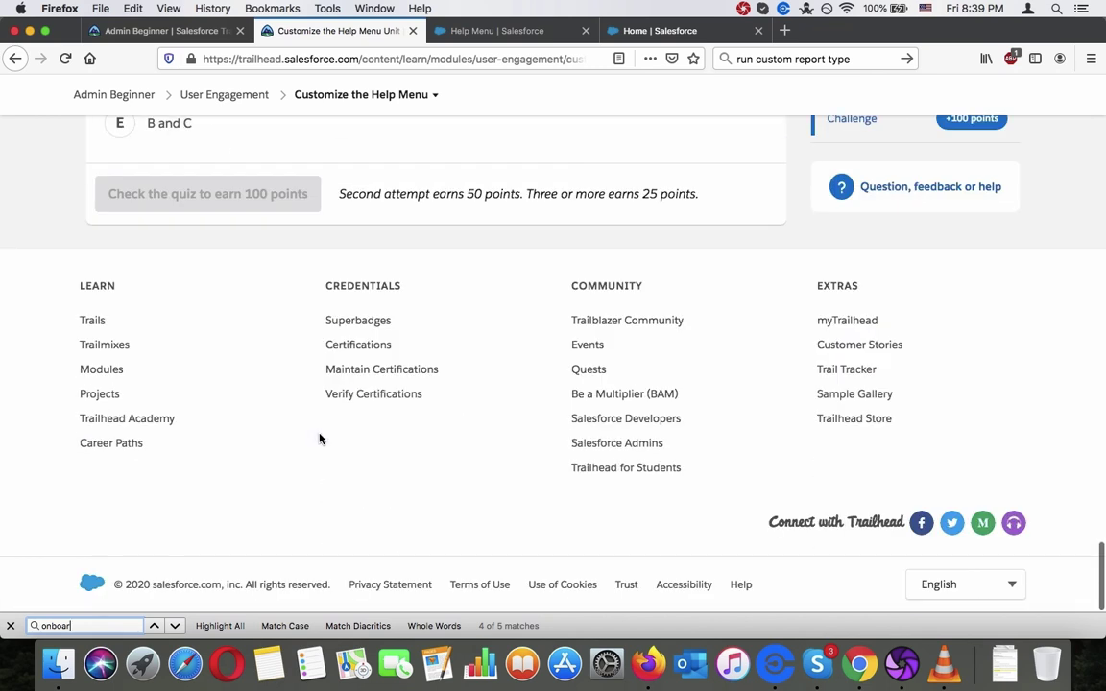
scroll(320, 438, up, 10)
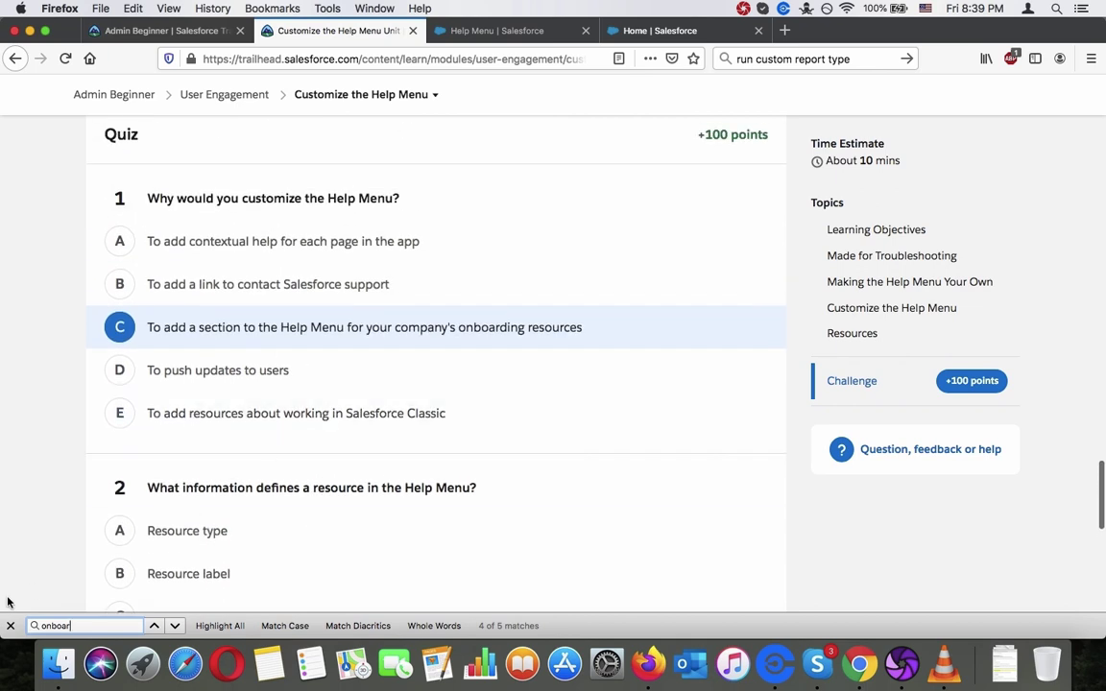
click(9, 625)
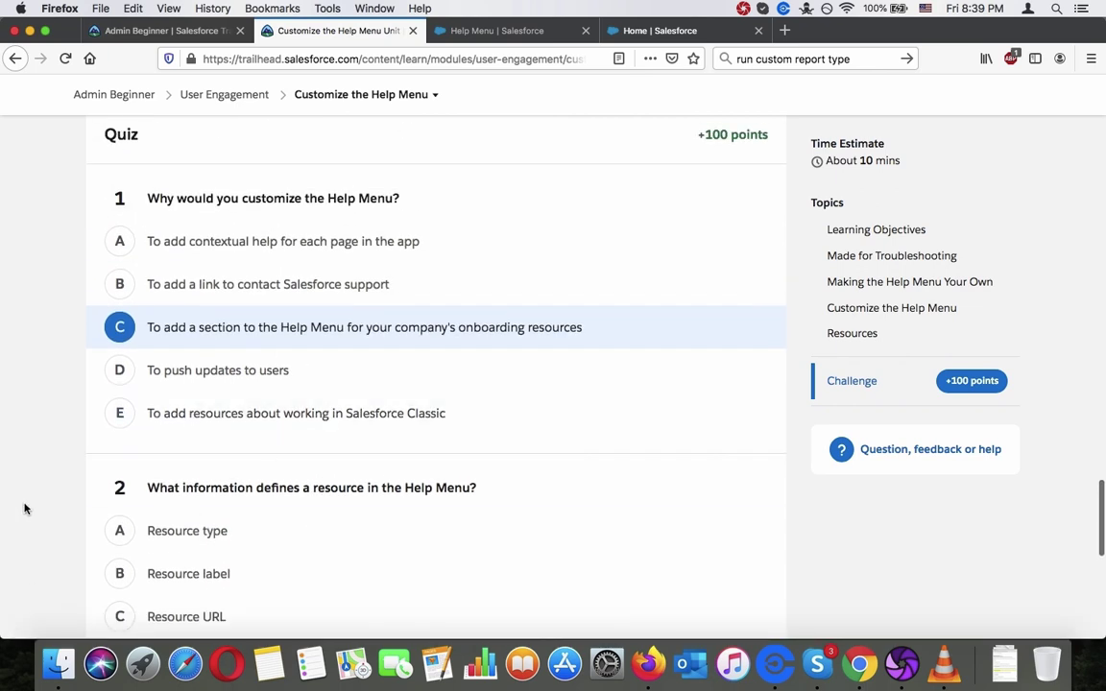
Answer quiz question 2, on what information defines a resource in the Help Menu, with "B and C"
scroll(26, 509, down, 3)
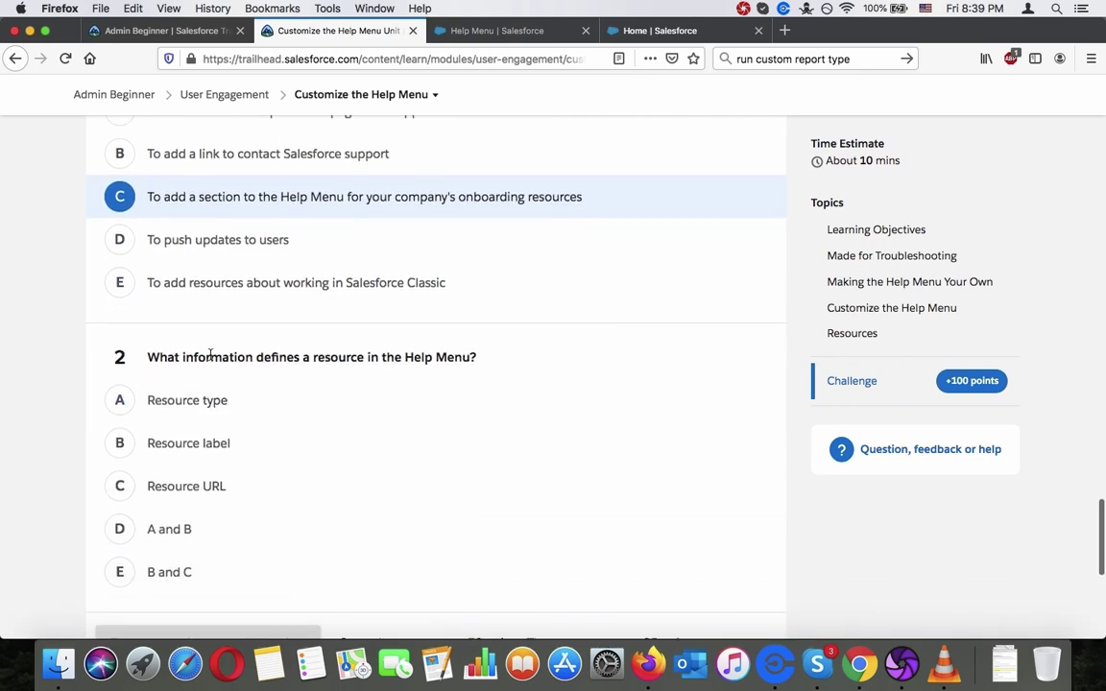
triple_click(210, 355)
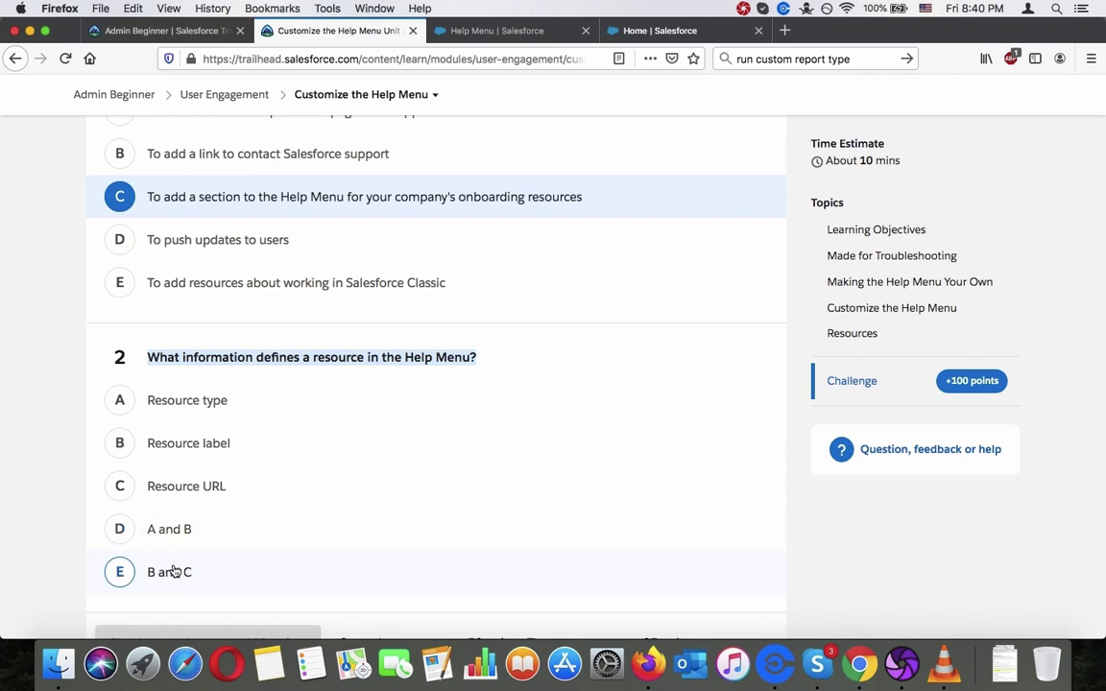
click(173, 571)
Check the label and URL columns of Custom Resource Links in the Help Menu setup page, and return to the Trailhead quiz
click(658, 31)
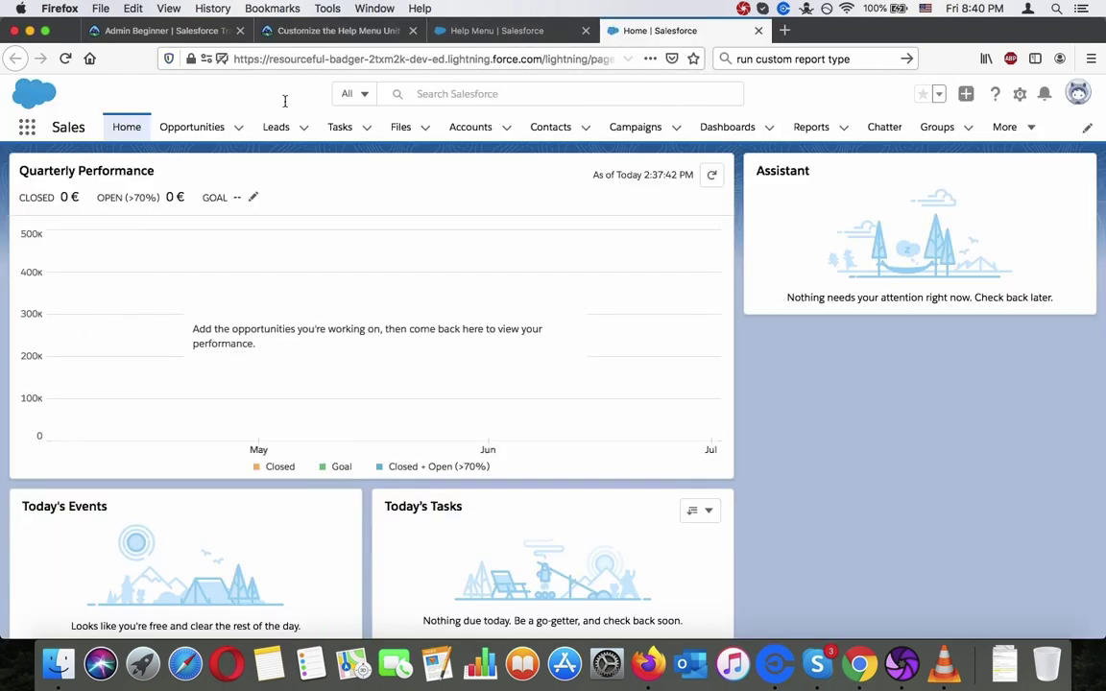
click(490, 31)
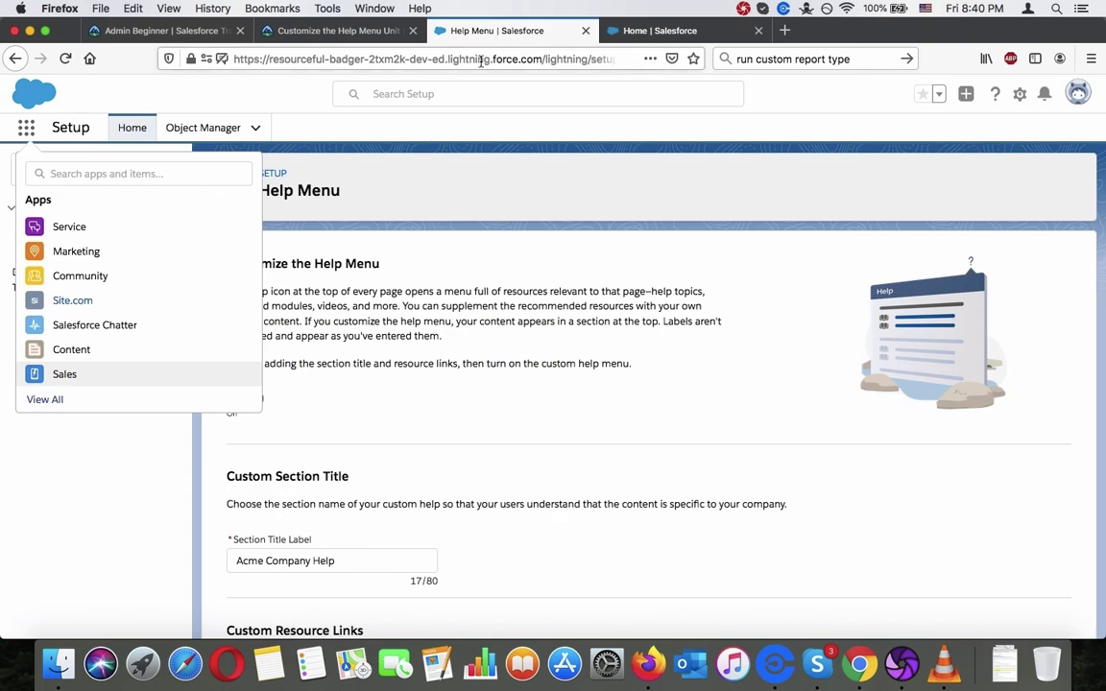
click(428, 336)
scroll(427, 337, down, 5)
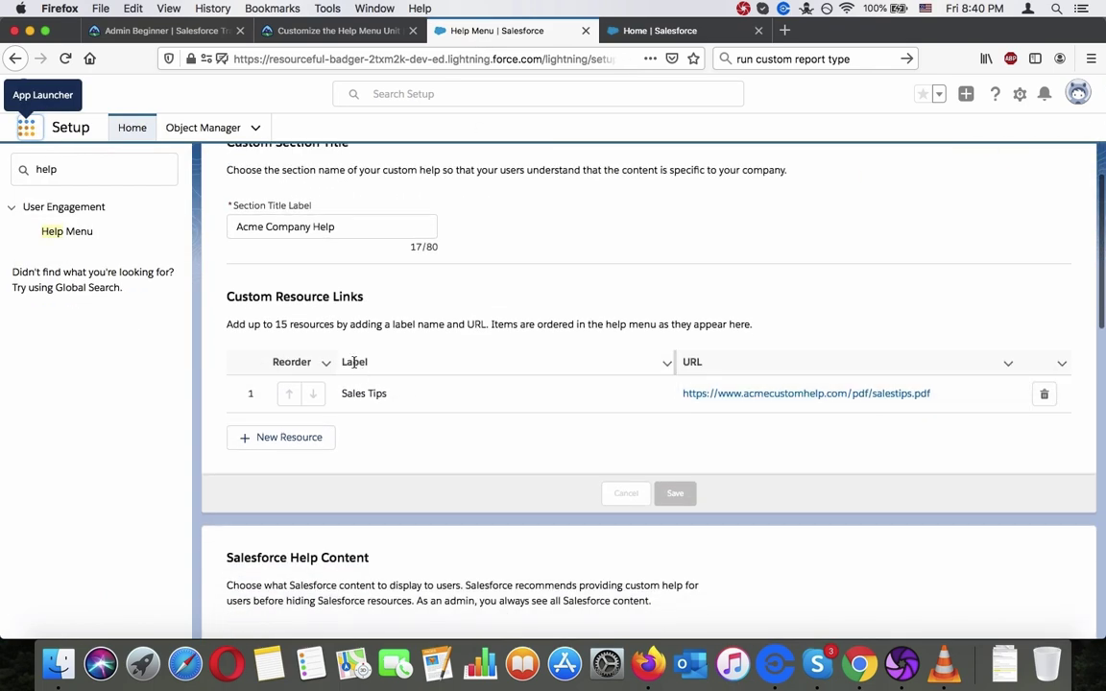
click(359, 37)
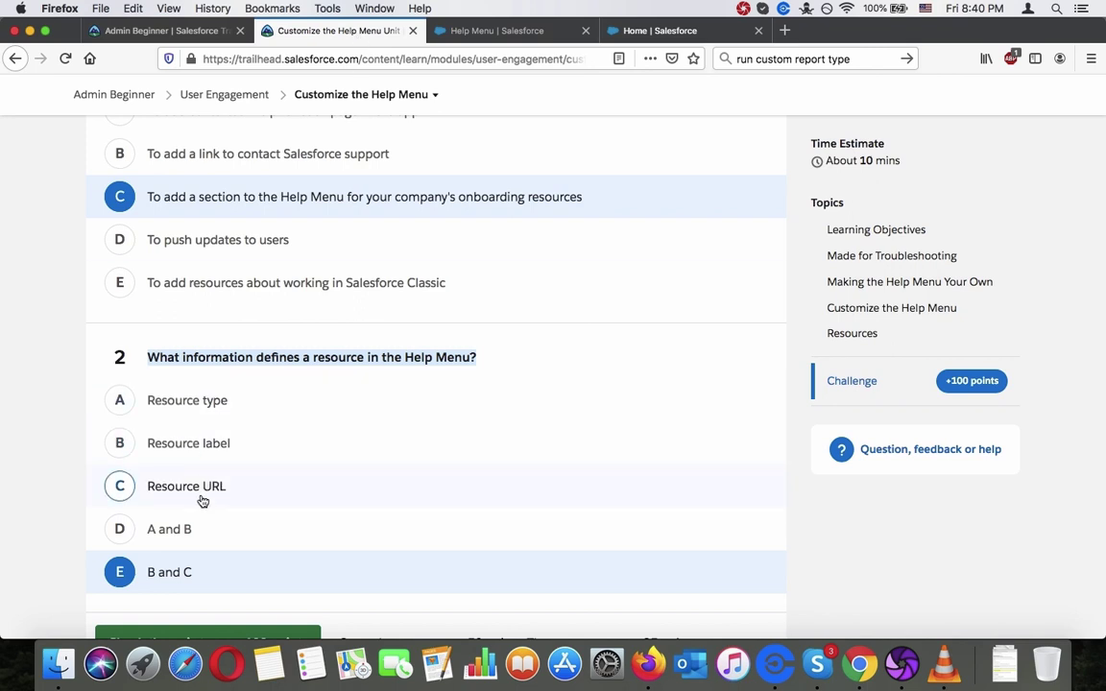
Submit the quiz for checking and continue to the next unit of the User Engagement module
scroll(39, 566, down, 2)
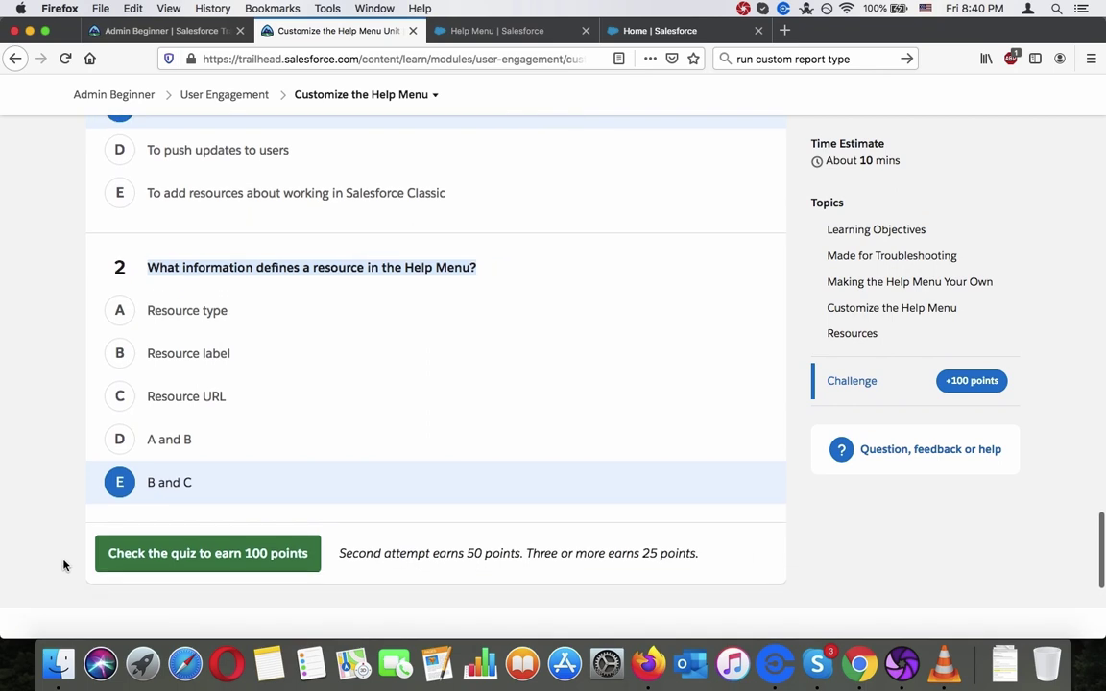
click(163, 557)
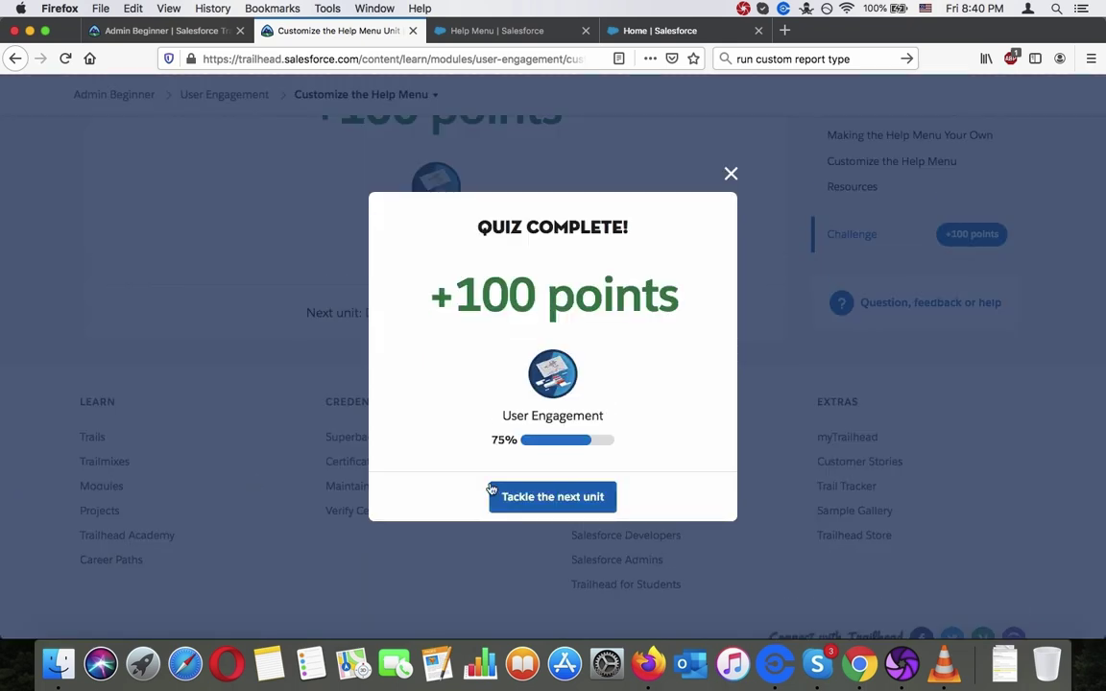
click(542, 498)
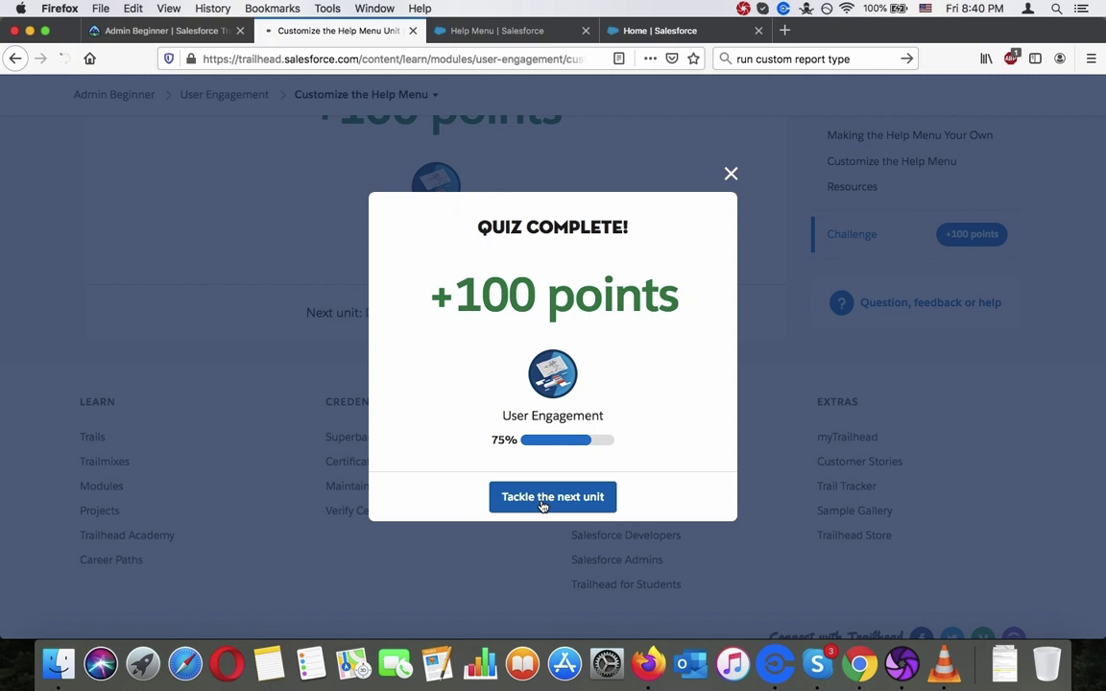